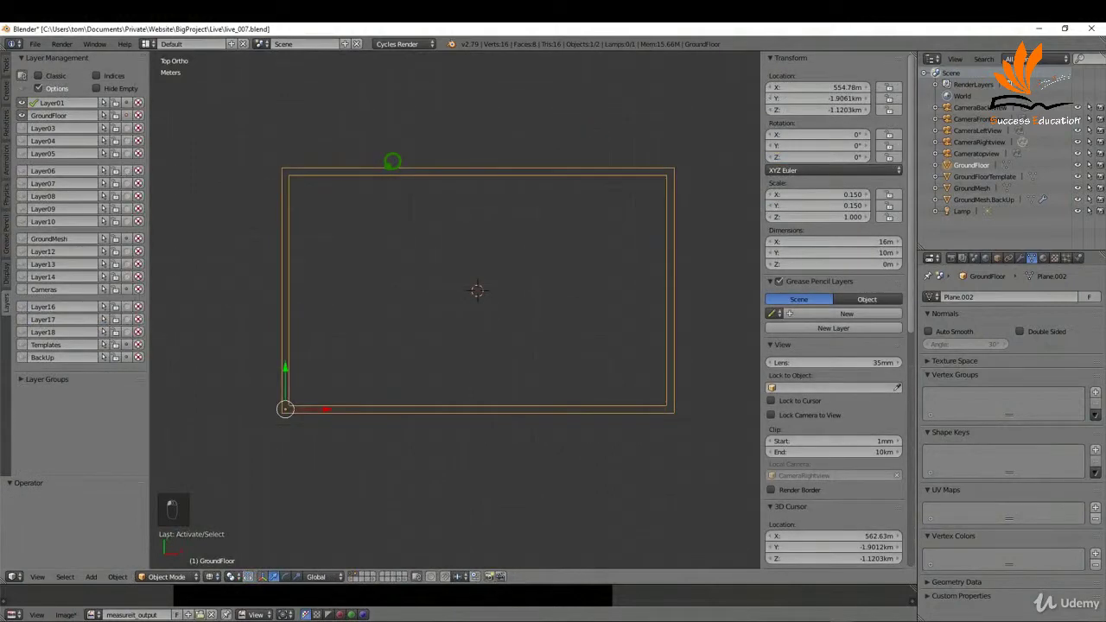
- Enter Edit Mode on GroundFloor and add six evenly spaced loop cuts across the upper wall
key("Tab")
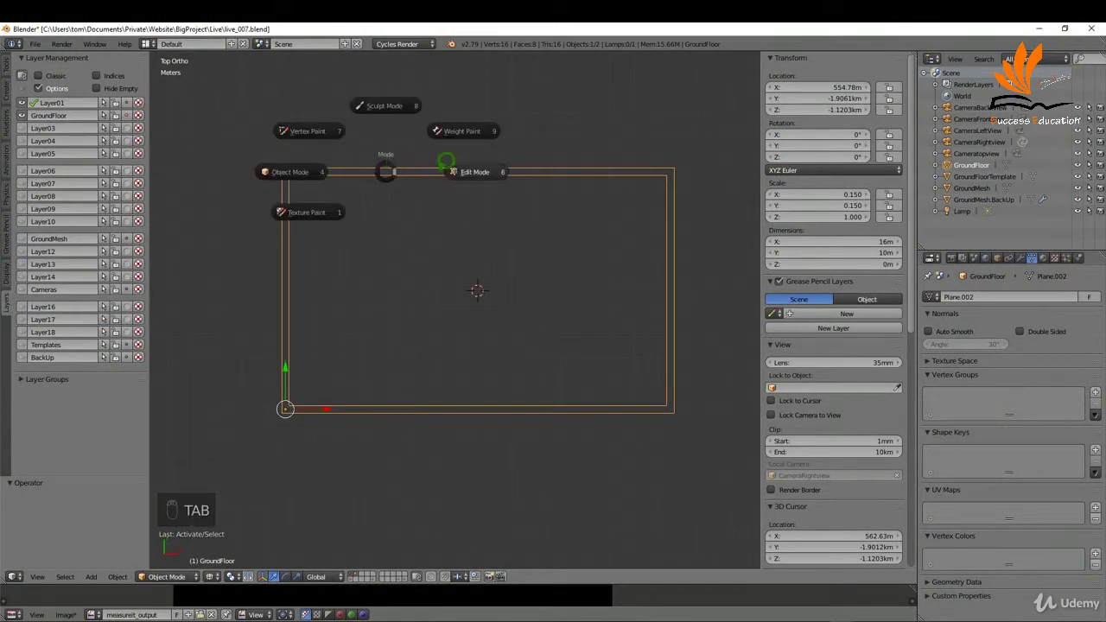
left_click(468, 169)
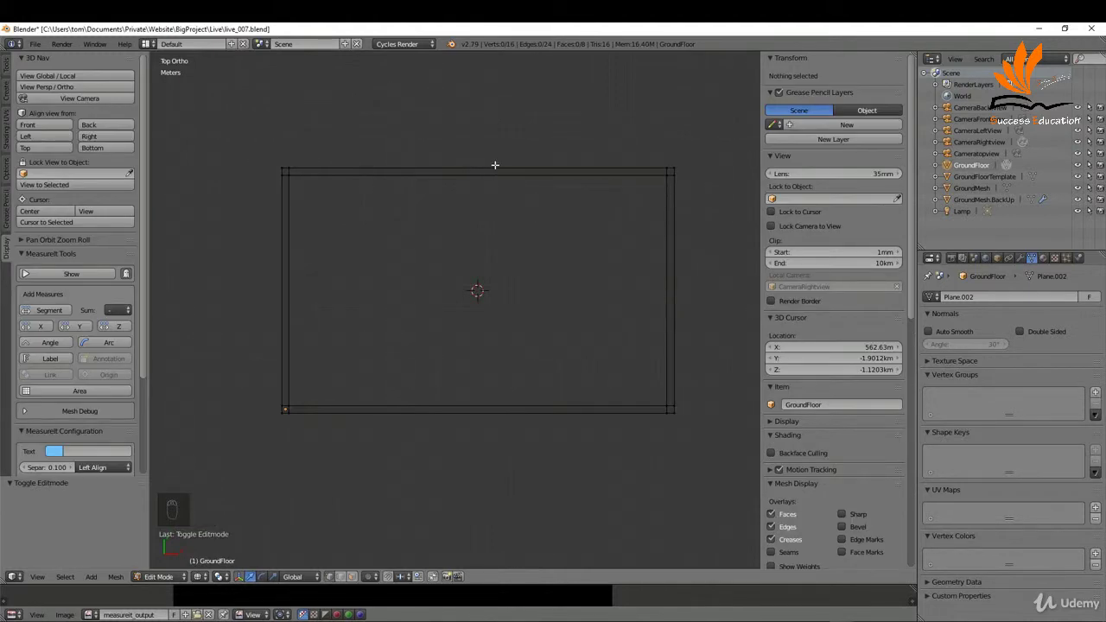
key("ctrl+r")
scroll(495, 164, "up", 1)
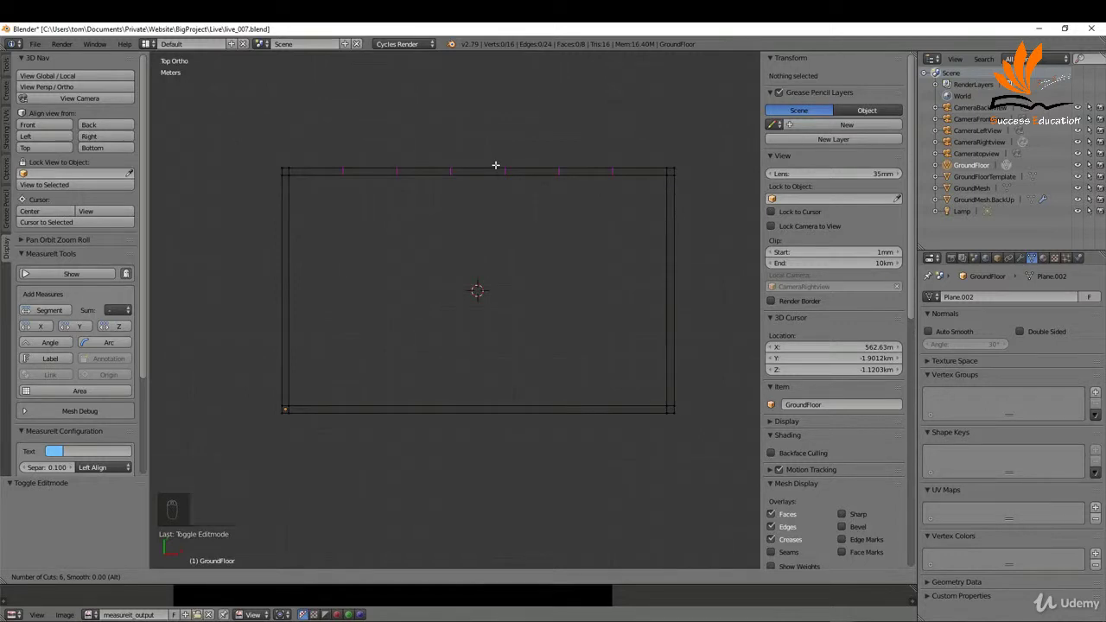
left_click(495, 164)
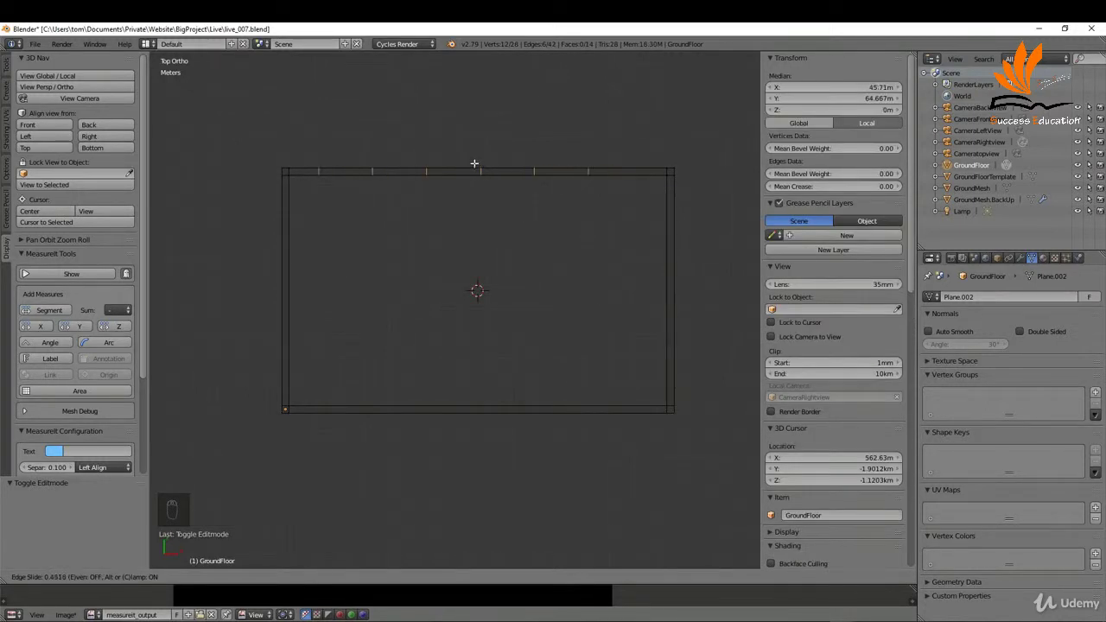
right_click(463, 156)
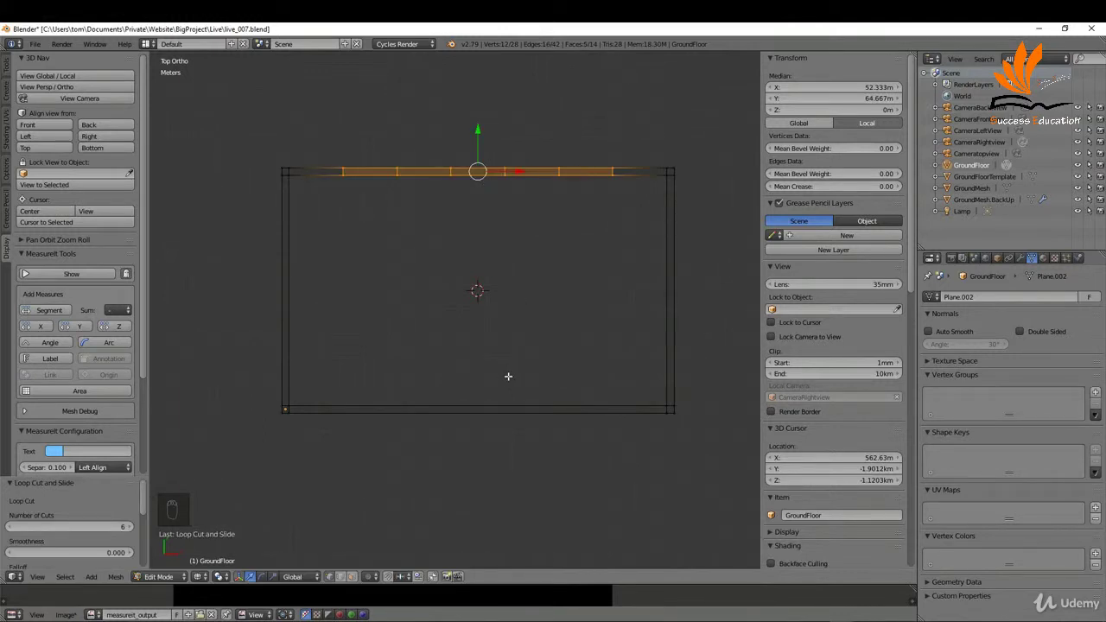
- Add six evenly spaced loop cuts across the lower wall, matching those in the upper wall
key("ctrl+r")
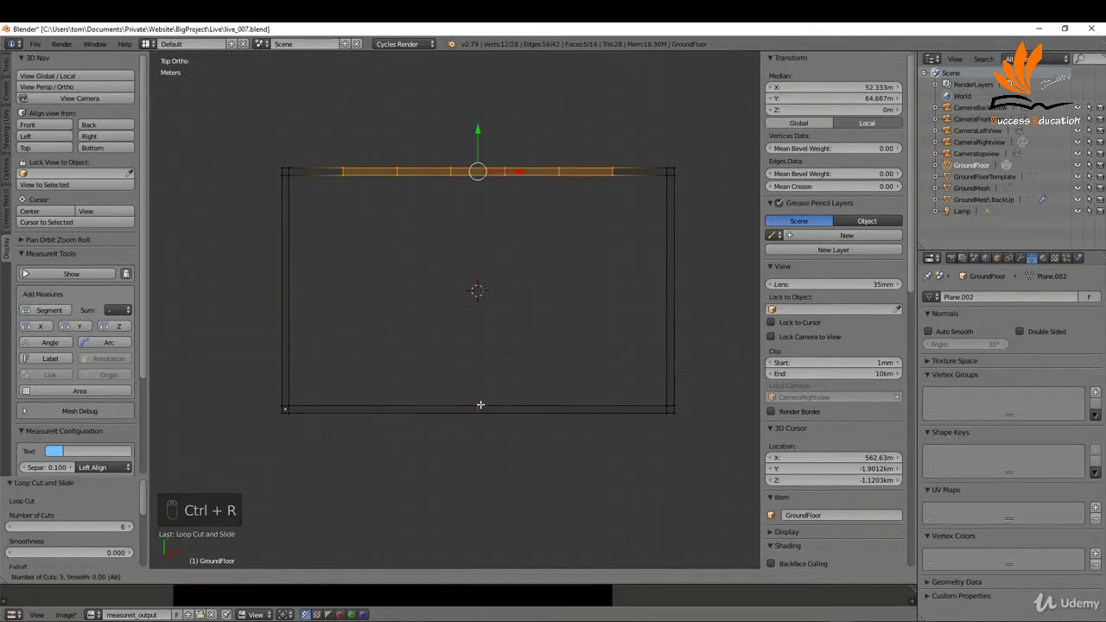
scroll(480, 405, "up", 1)
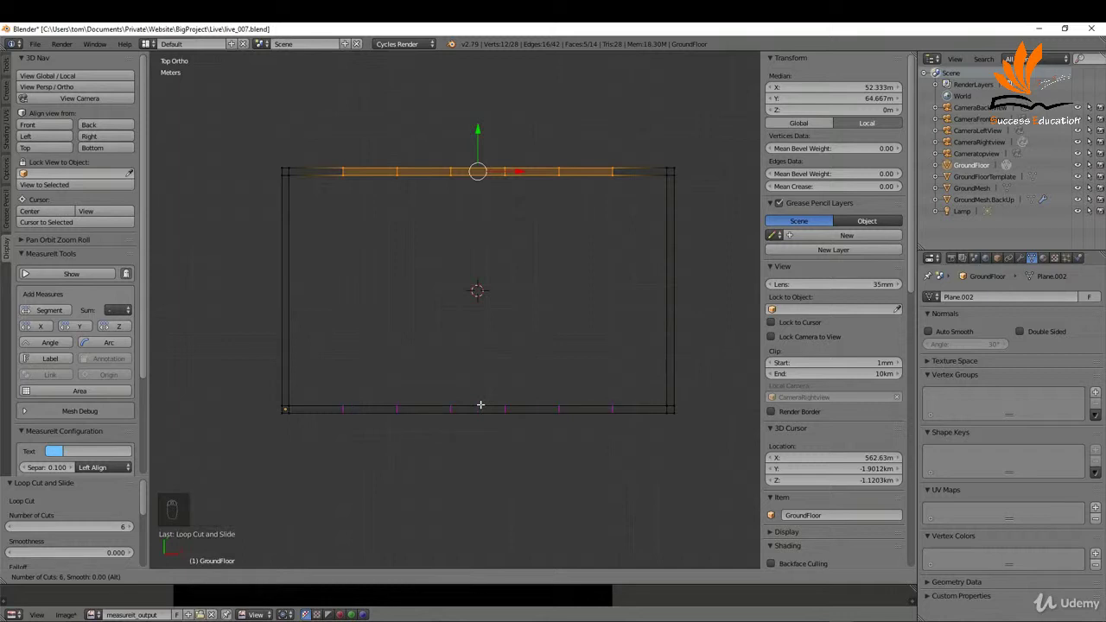
left_click(478, 404)
right_click(476, 406)
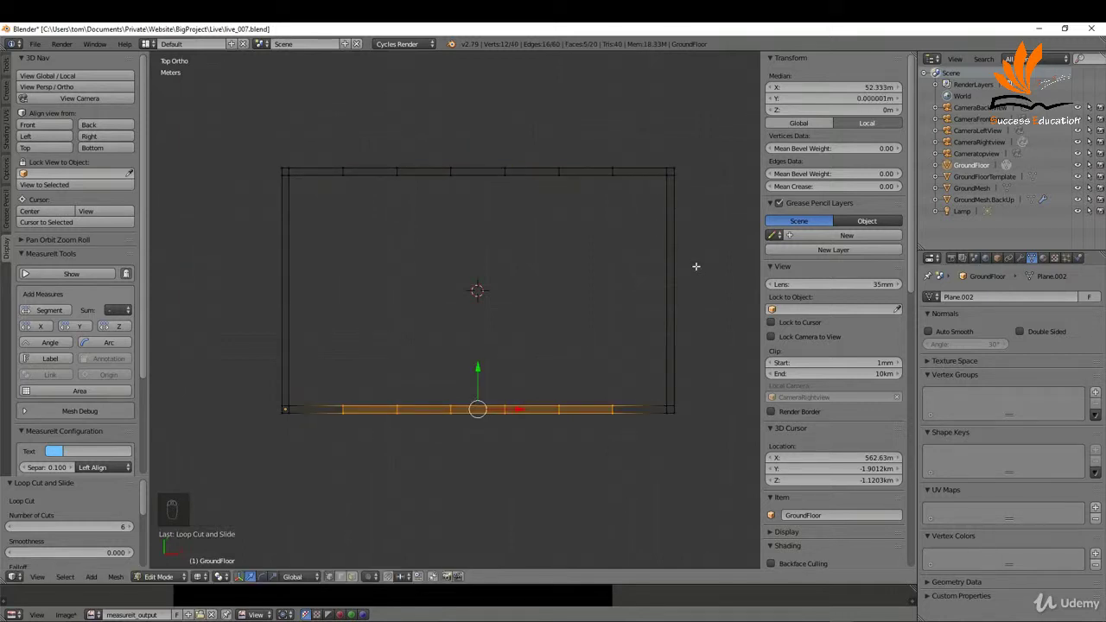
- Add two evenly spaced loop cuts across the right-hand wall
key("ctrl+r")
left_click(696, 266)
right_click(696, 266)
- Fill a face between the inner vertices of the fifth and sixth cuts on the upper and lower walls
right_click(613, 405)
right_click(614, 177, "shift")
right_click(559, 177, "shift")
right_click(560, 396, "shift")
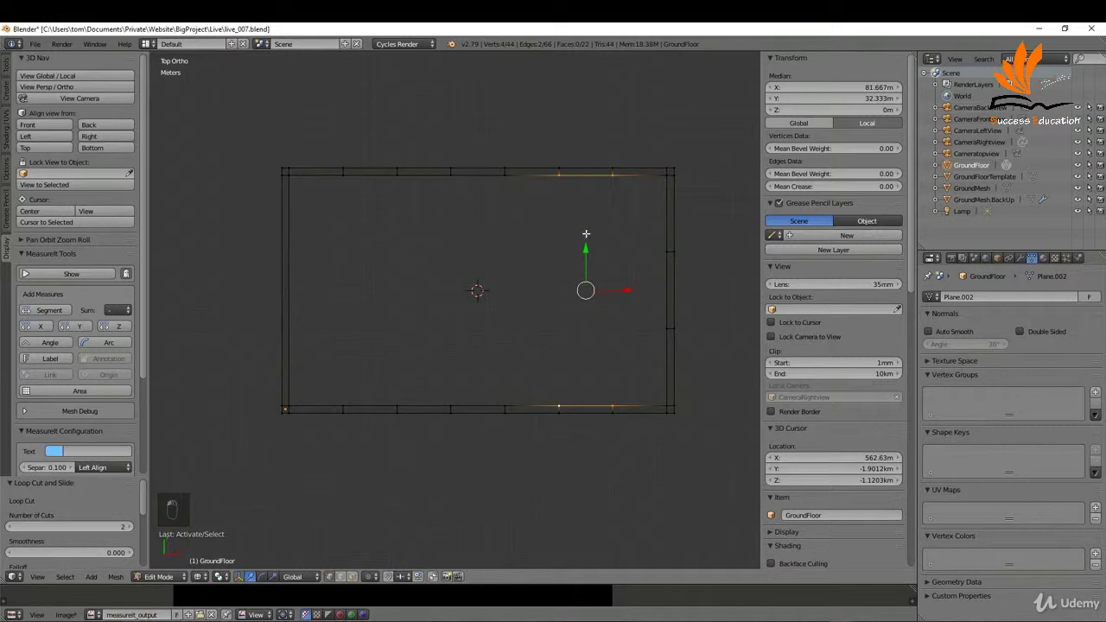
key("f")
- Fill a face between the inner vertices of the third and fourth cuts on the upper and lower walls
right_click(504, 180)
right_click(450, 182, "shift")
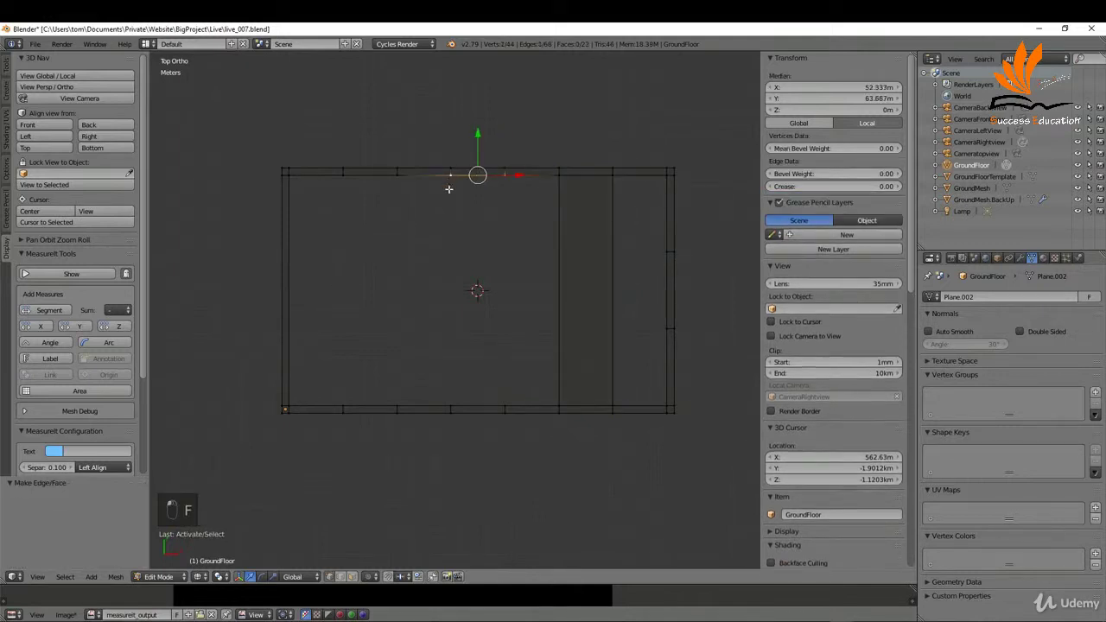
right_click(451, 401, "shift")
right_click(507, 402, "shift")
key("f")
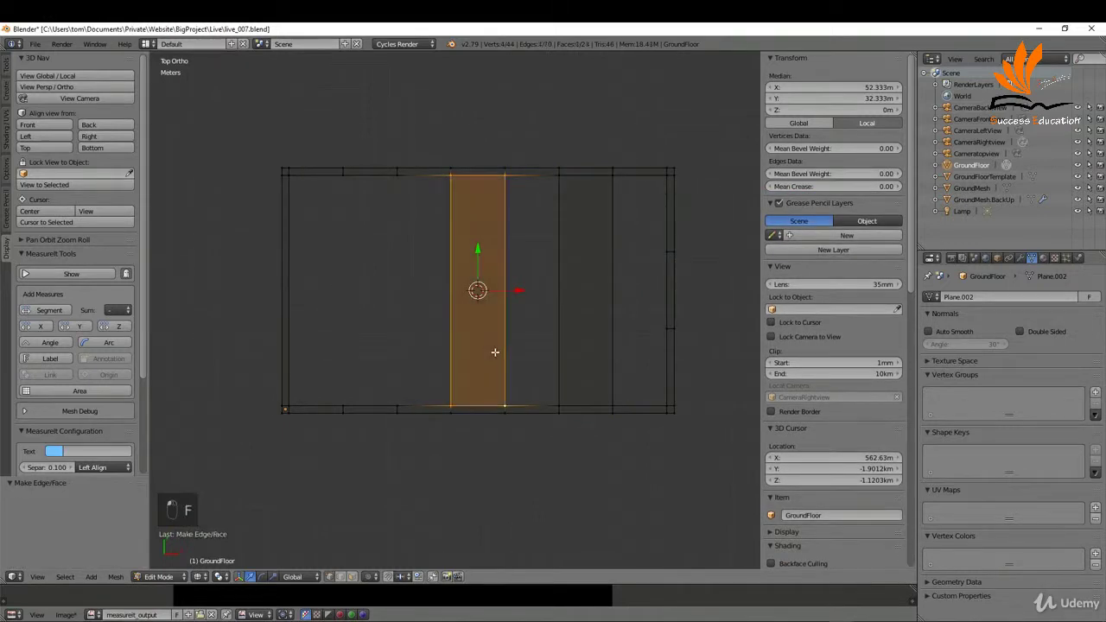
- Fill a face between the inner vertices of the first and second cuts on the upper and lower walls
right_click(397, 175)
right_click(342, 175, "shift")
right_click(342, 401, "shift")
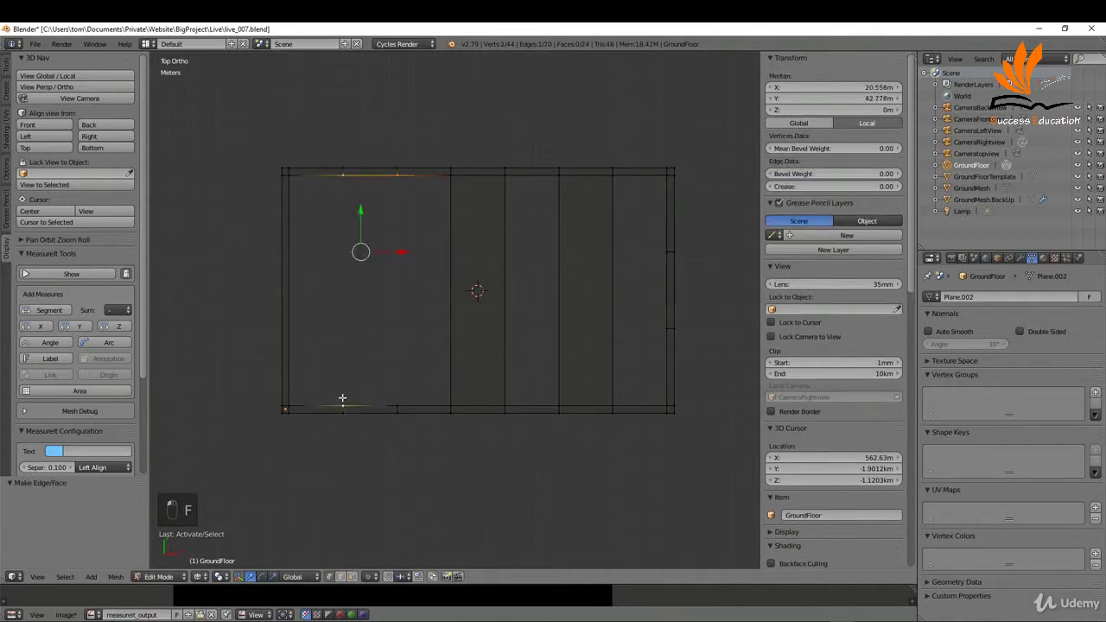
right_click(399, 398, "shift")
key("f")
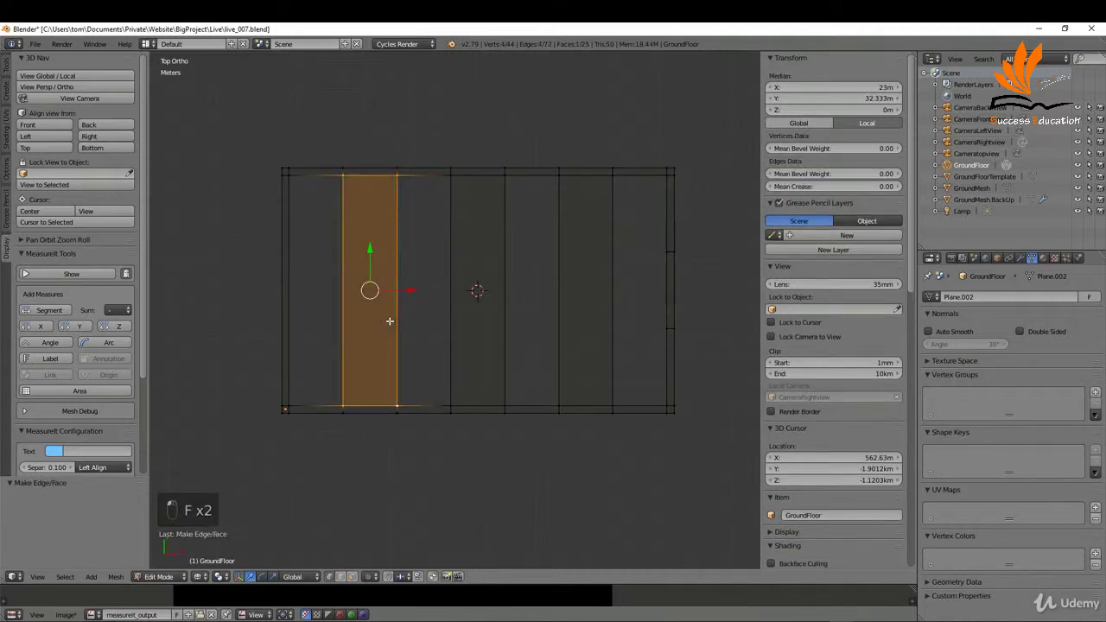
- Divide the rightmost vertical strip with four evenly spaced horizontal loop cuts
key("ctrl+r")
scroll(587, 263, "up", 3)
left_click(570, 262)
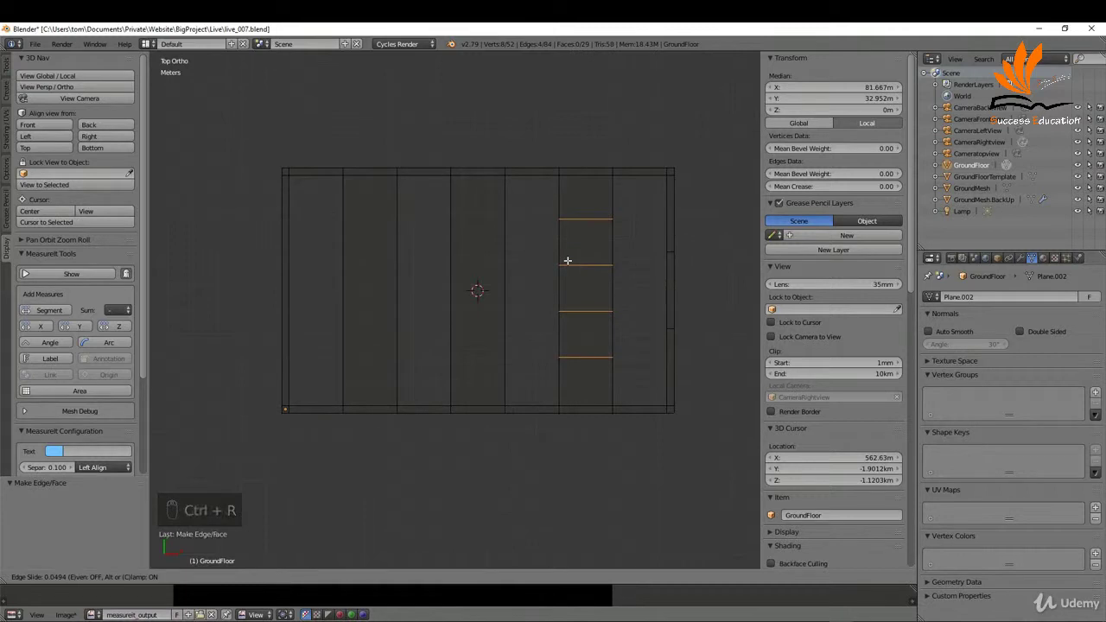
left_click(567, 261)
- Divide the middle and left vertical strips with four evenly spaced horizontal loop cuts each, and deselect everything
key("ctrl+r")
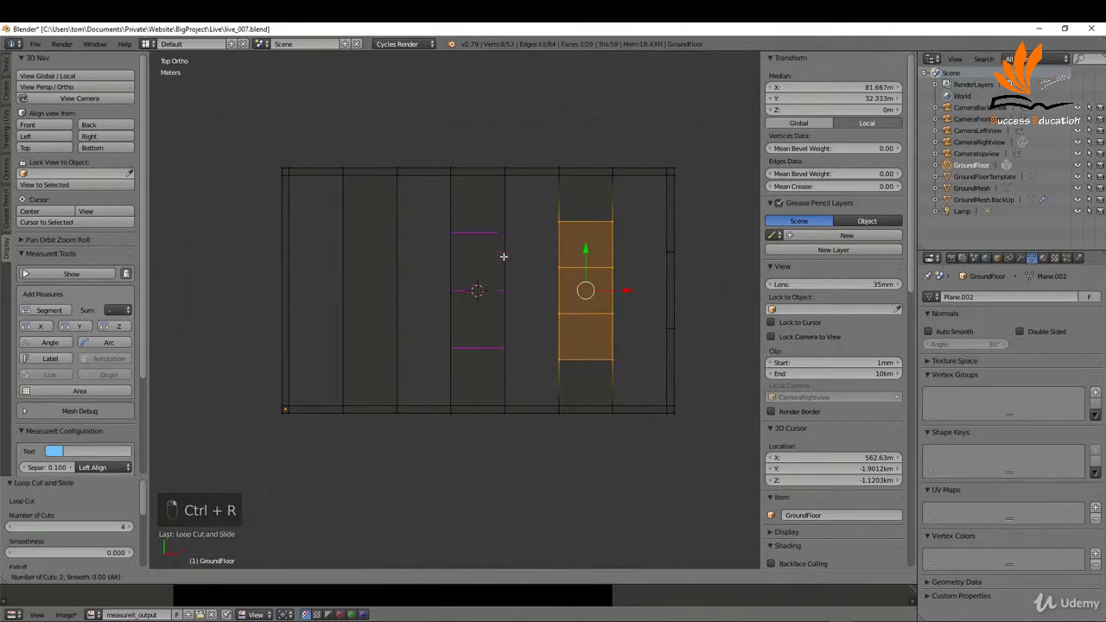
left_click(504, 256)
left_click(501, 258)
key("ctrl+r")
left_click(386, 253)
left_click(386, 253)
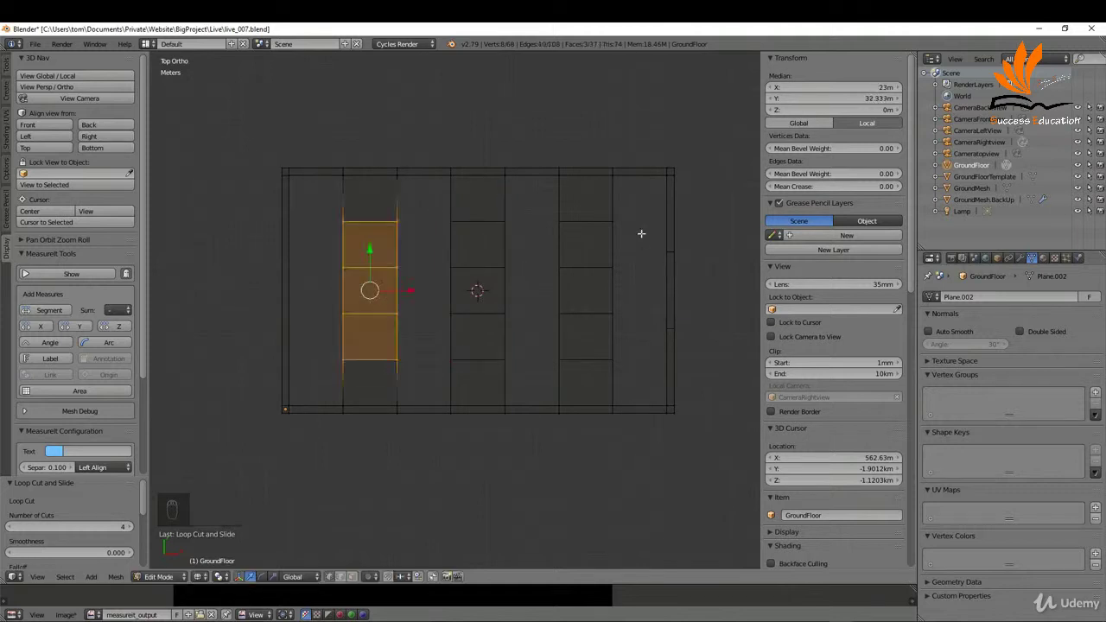
key("a")
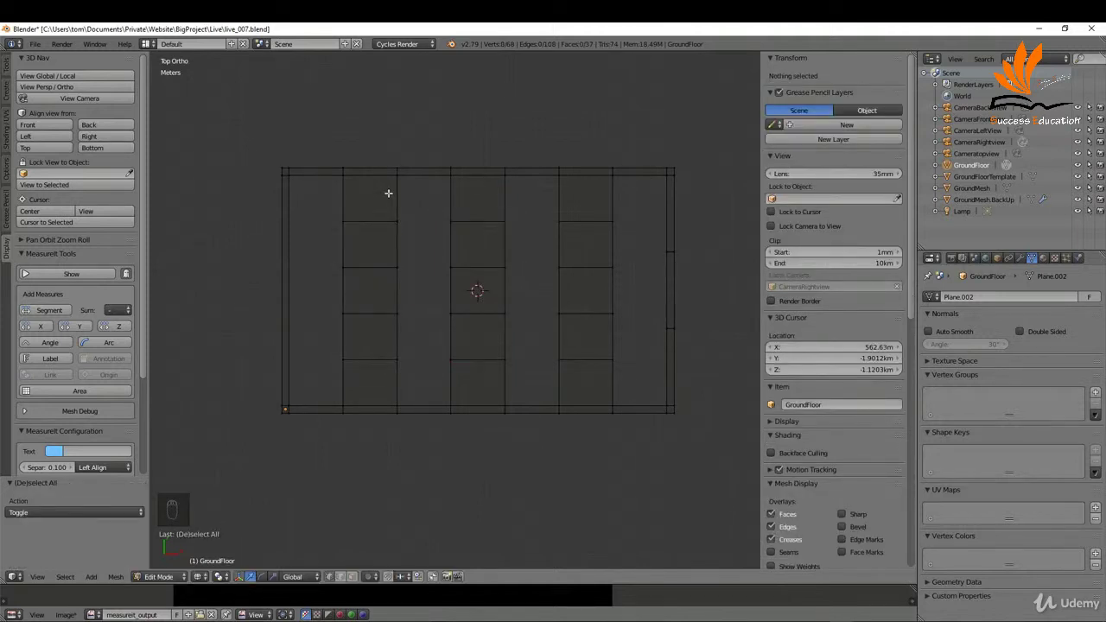
- Add a MeasureIt segment measurement between the two outer vertices at the top of the left strip
right_click(344, 165)
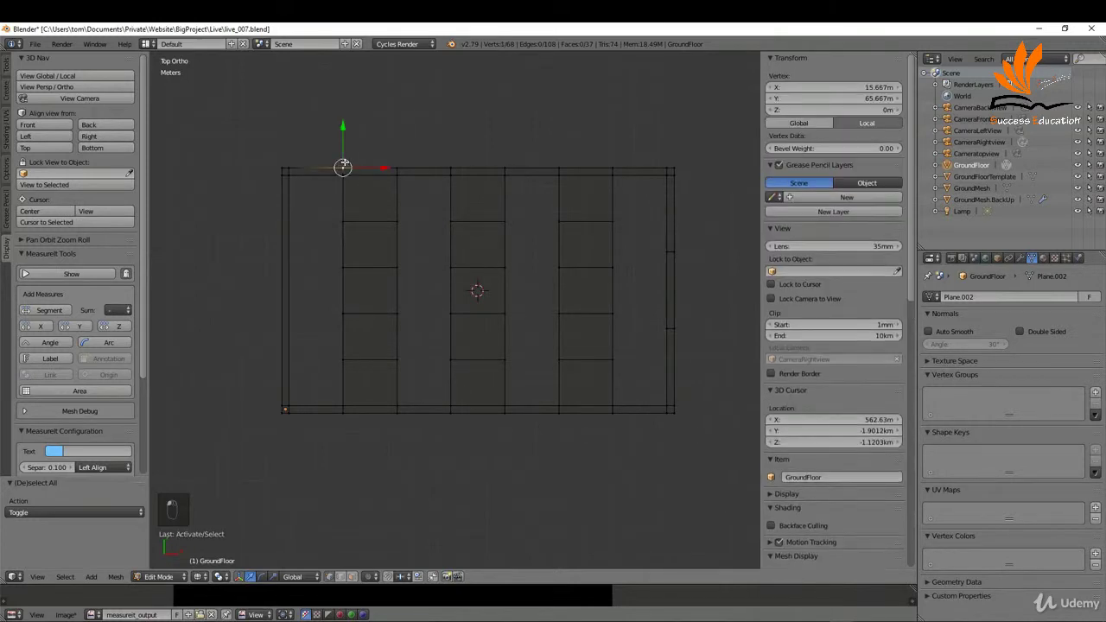
right_click(402, 155, "shift")
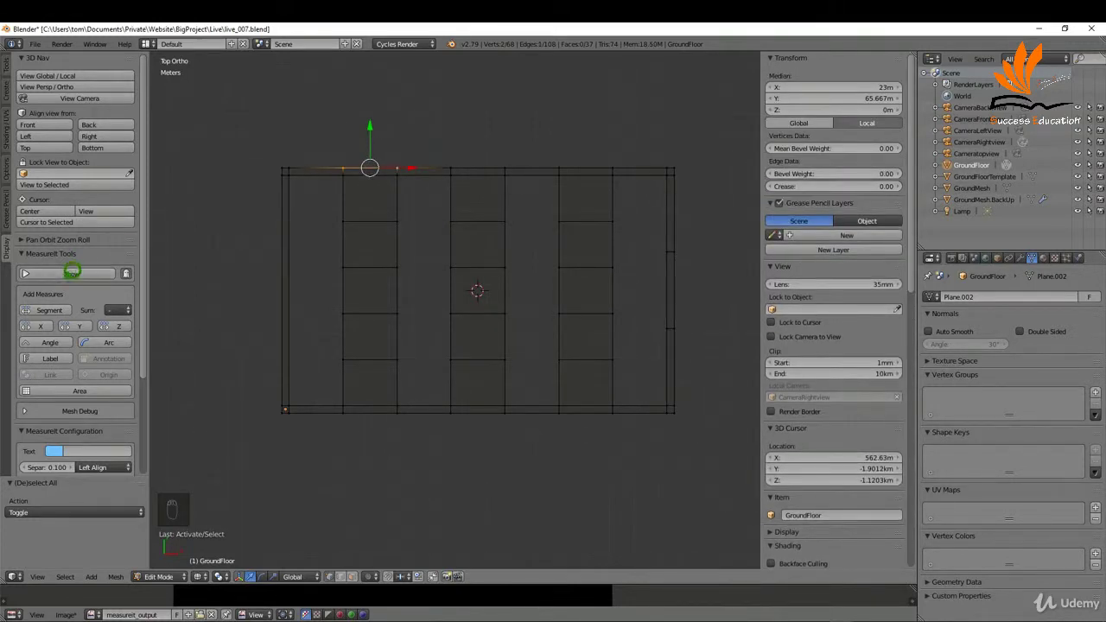
left_click(52, 307)
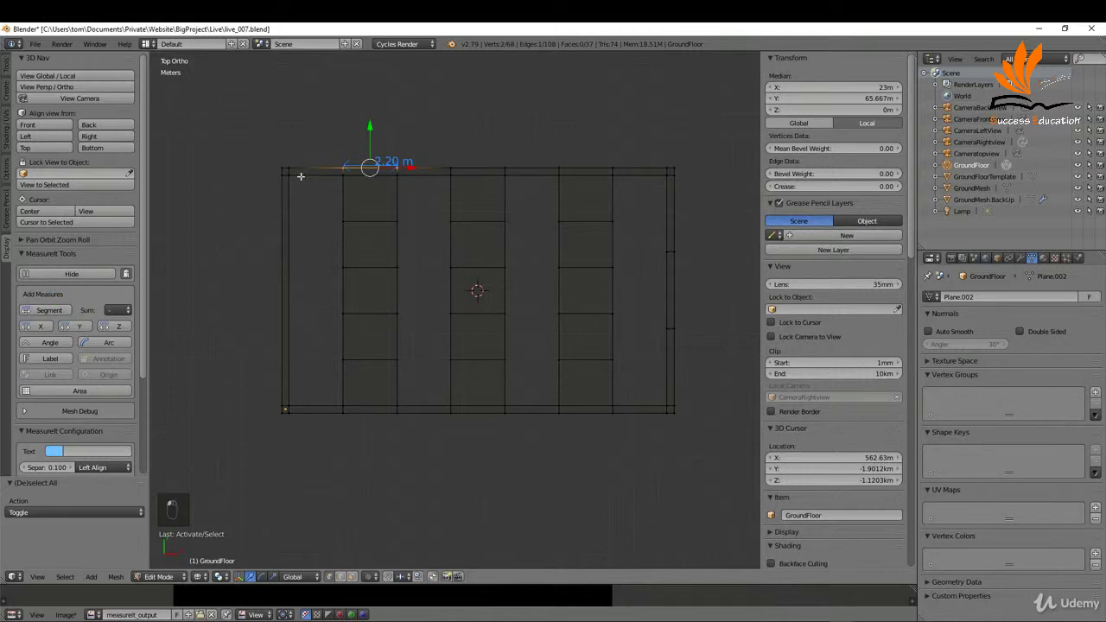
- Select all vertices on the left strip's left edge and move them about 1.81 m along X to narrow the strip
key("a")
key("b")
left_click_drag(317, 140, 370, 427)
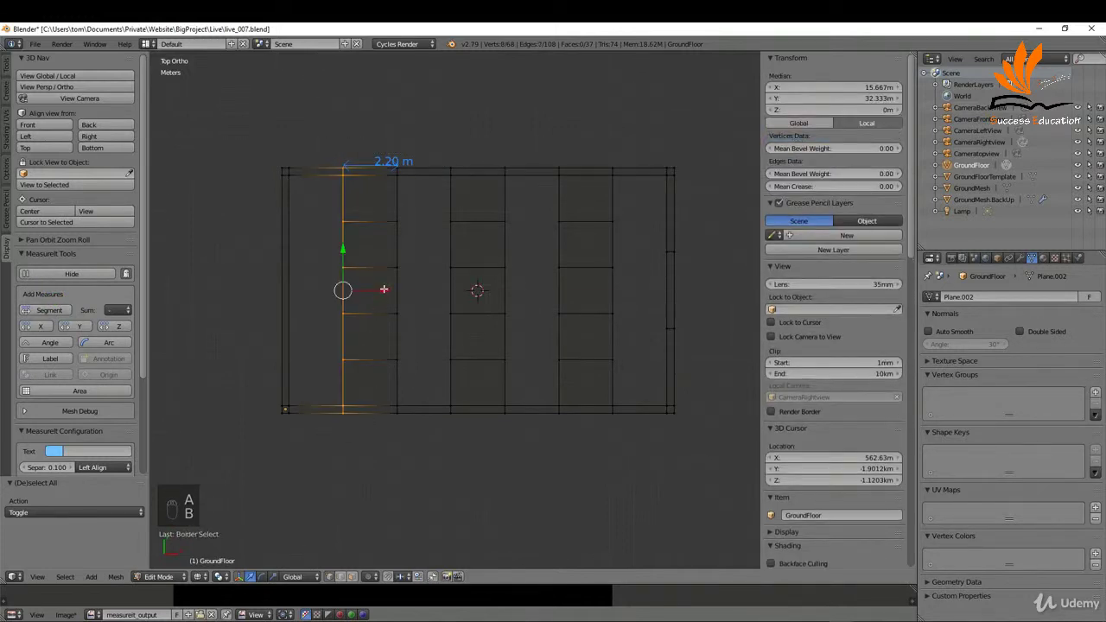
key("g")
key("x")
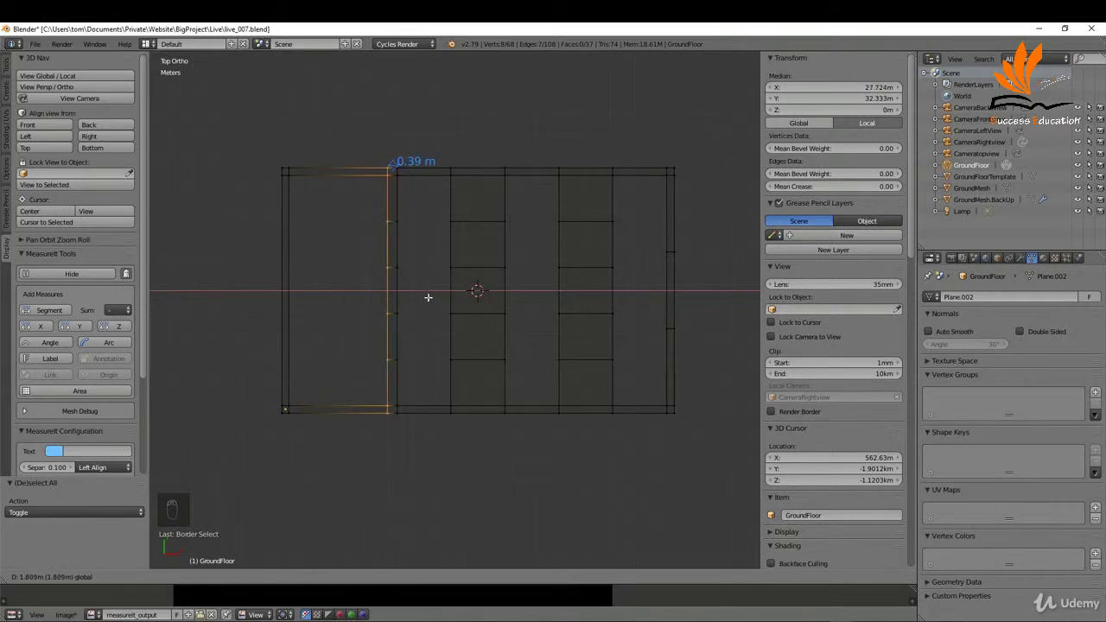
left_click(428, 297)
- Set the MeasureIt precision to 4 decimal places
scroll(868, 261, "down", 10)
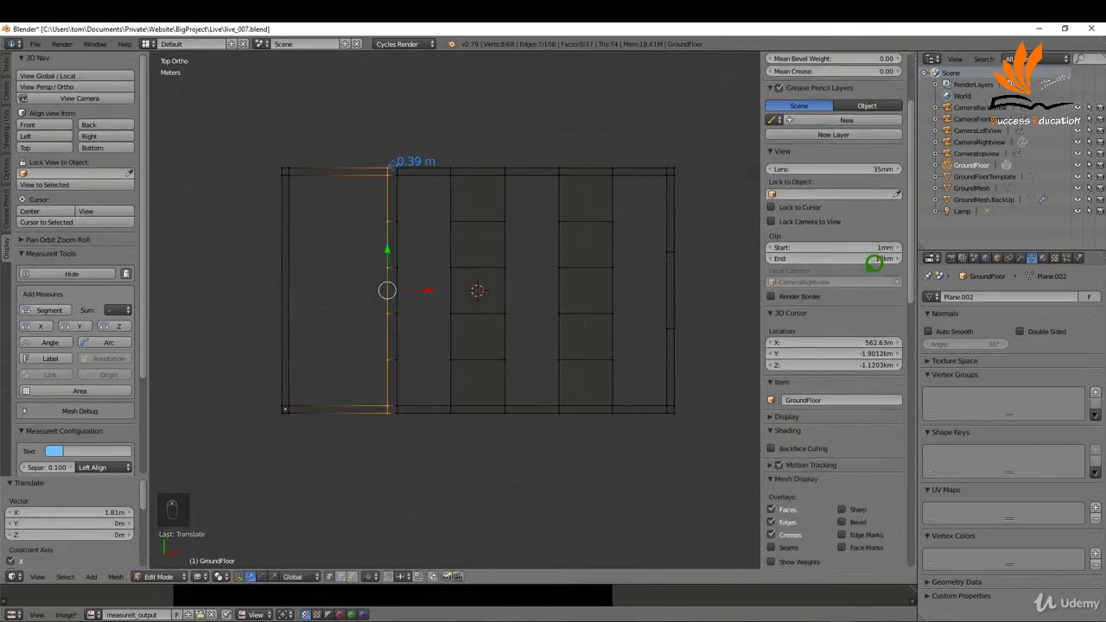
scroll(871, 267, "down", 15)
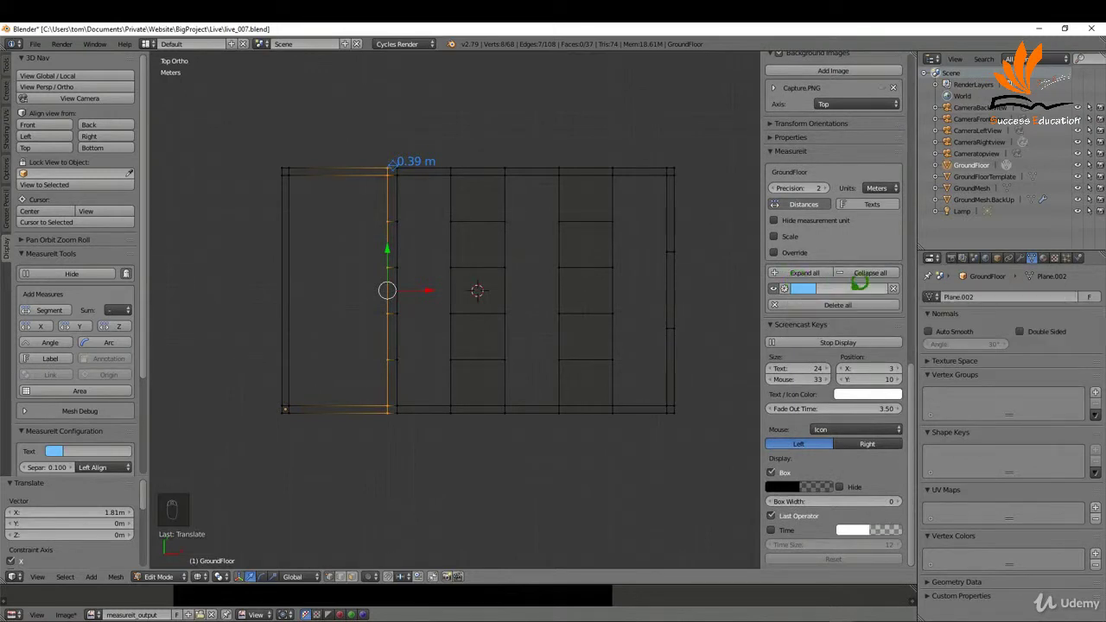
left_click(831, 187)
left_click(831, 187)
- Move the left strip's left edge farther along X until the wall is 0.1500 m thick
key("g")
key("x")
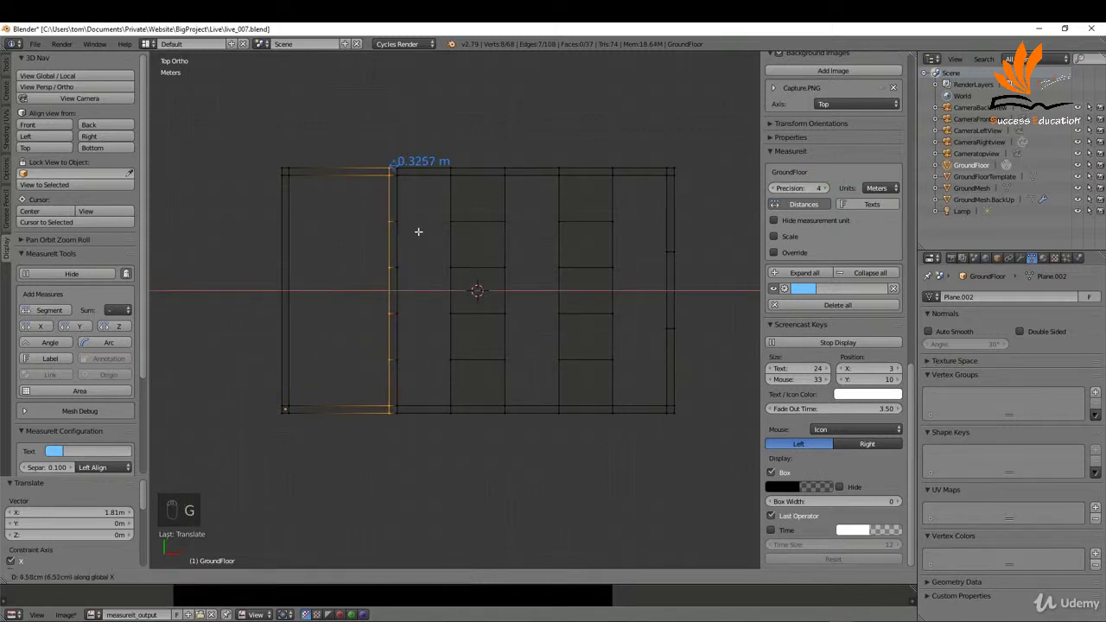
left_click(458, 231)
scroll(405, 198, "up", 9)
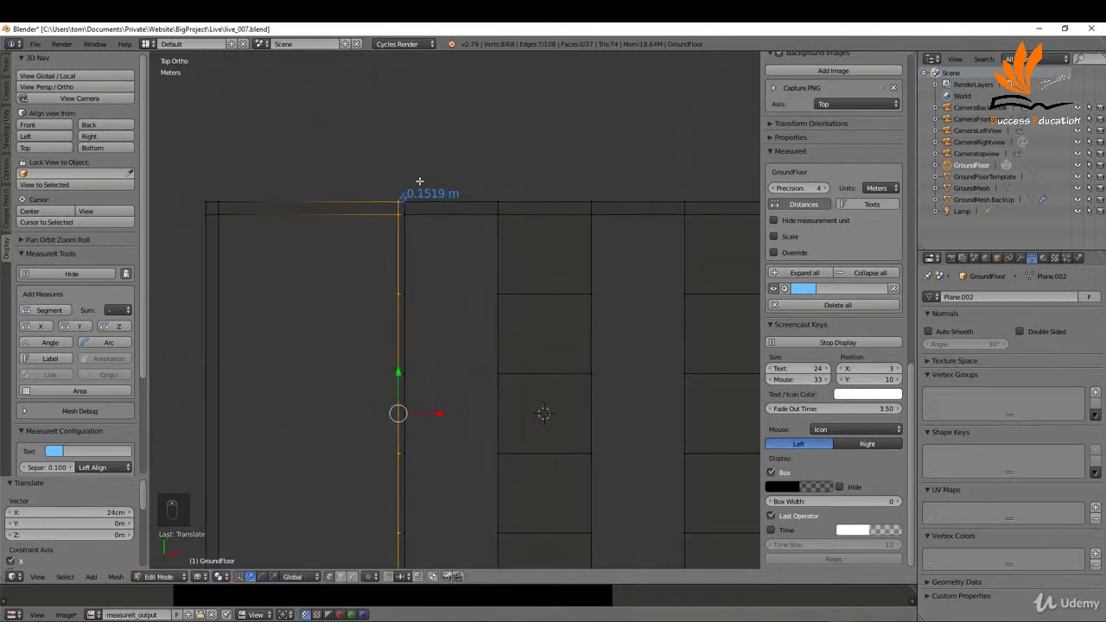
scroll(405, 199, "up", 2)
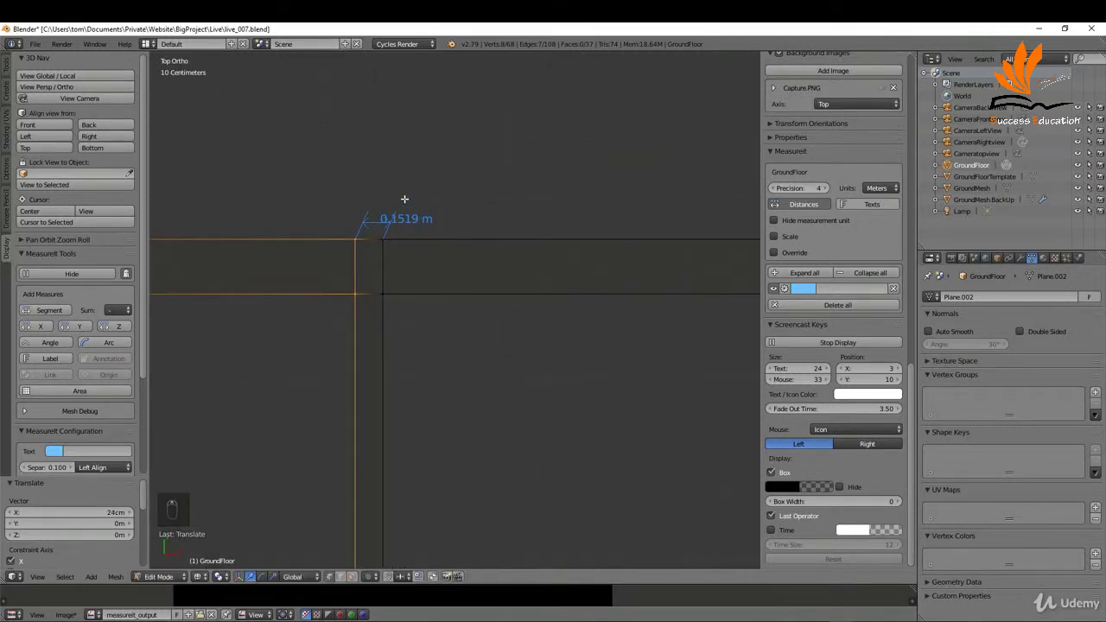
key("g")
left_click(407, 199)
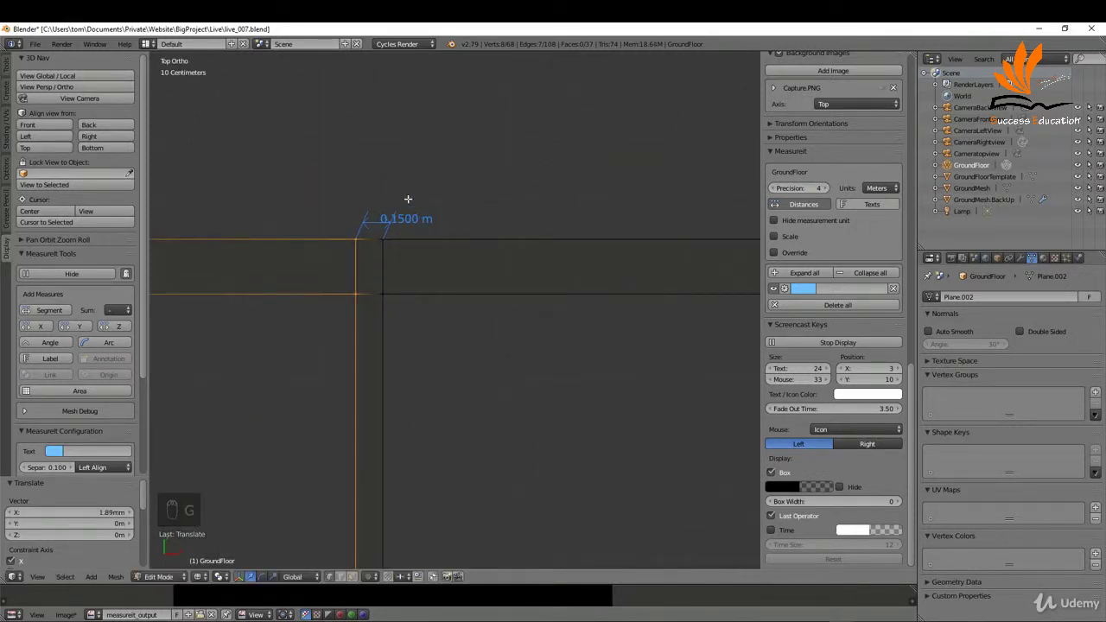
scroll(407, 199, "down", 8)
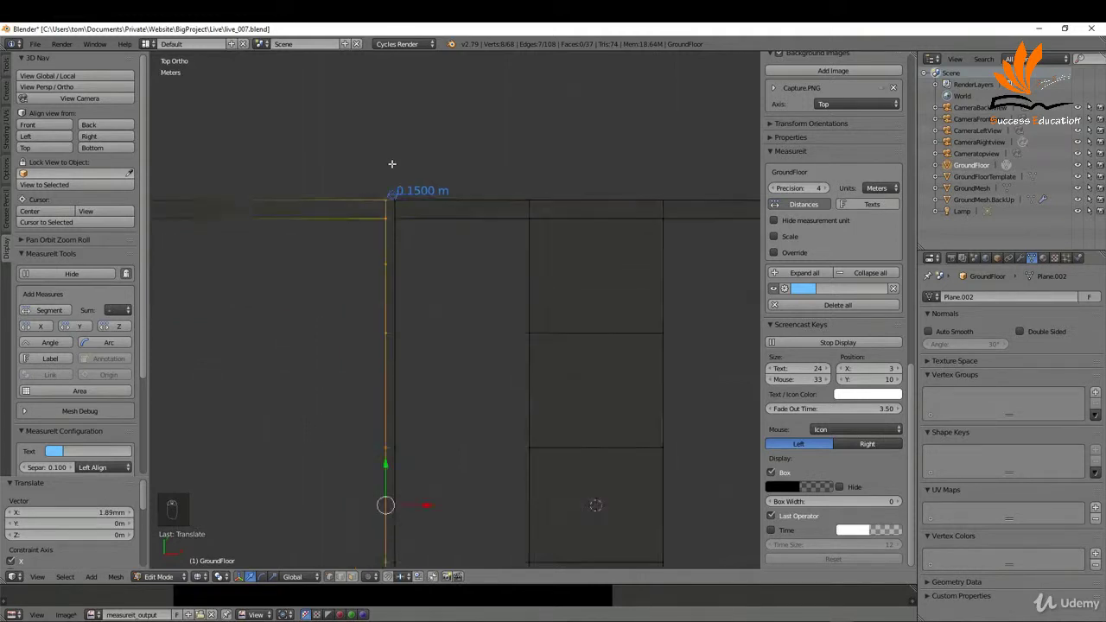
- Add a MeasureIt segment measurement between the two outer vertices at the top of the middle strip
key("a")
key("b")
right_click(437, 164)
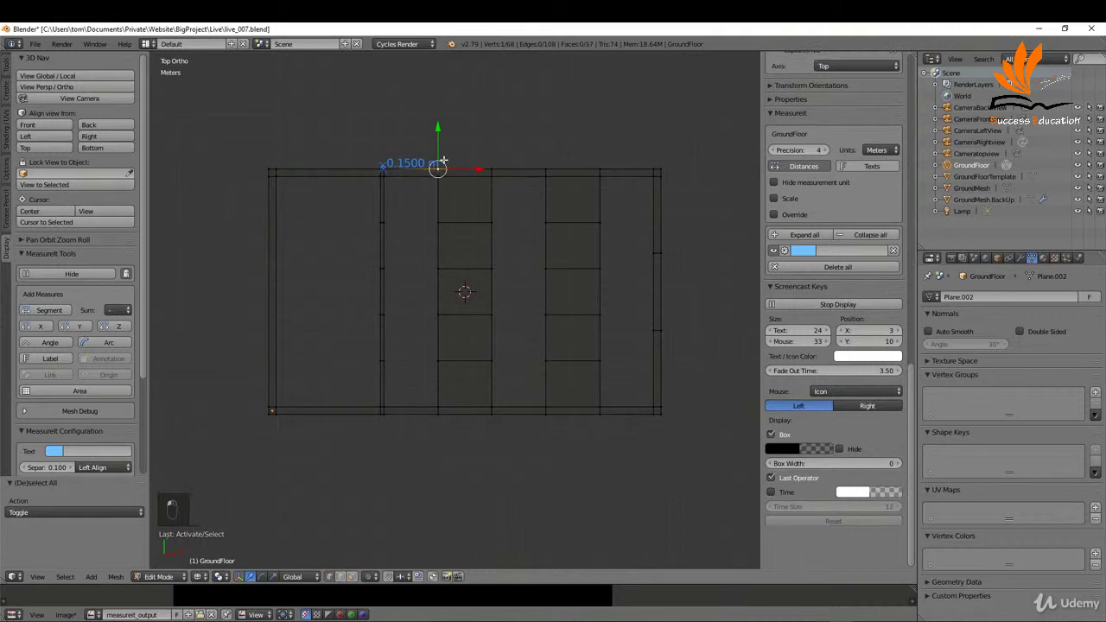
right_click(495, 164, "shift")
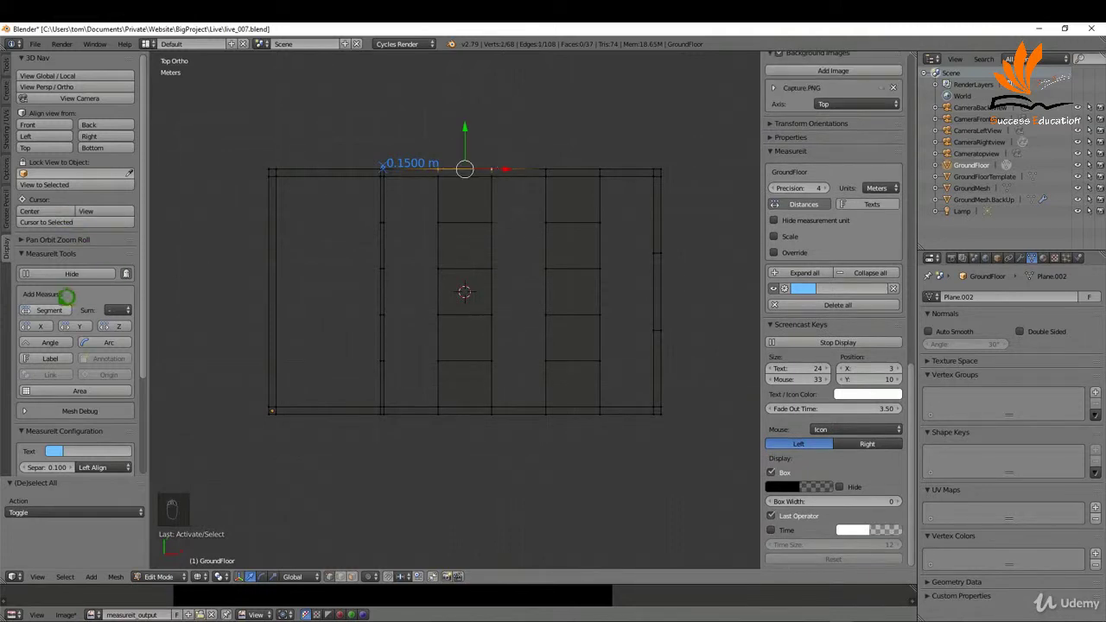
left_click(52, 309)
- Select all vertices on the middle strip's right edge and move them about -2.05 m along X to narrow the strip
key("a")
key("b")
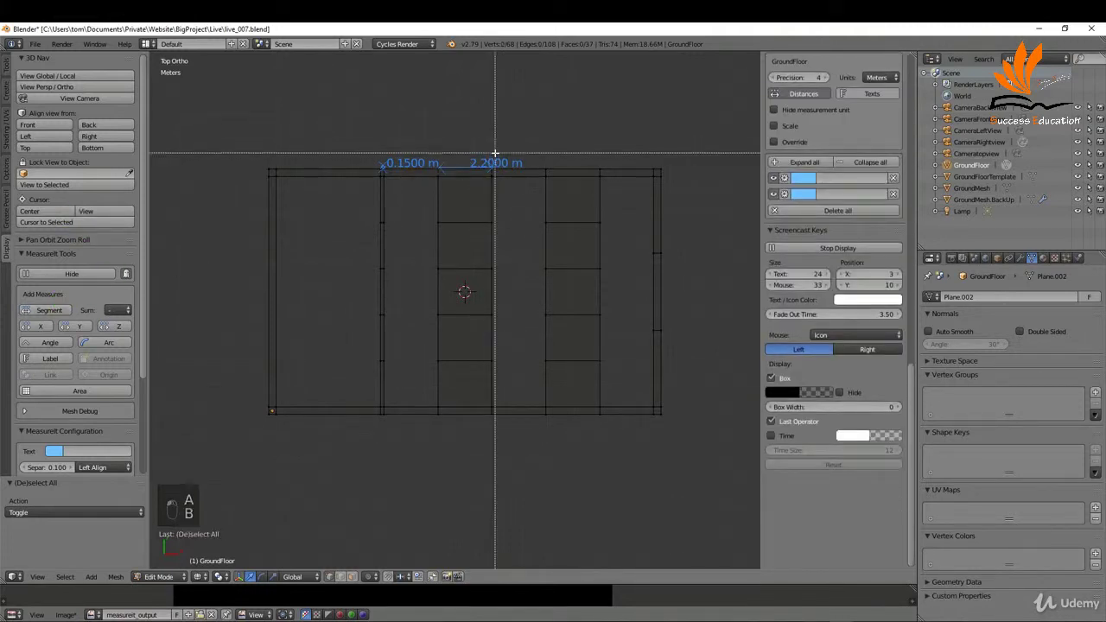
left_click_drag(482, 149, 512, 449)
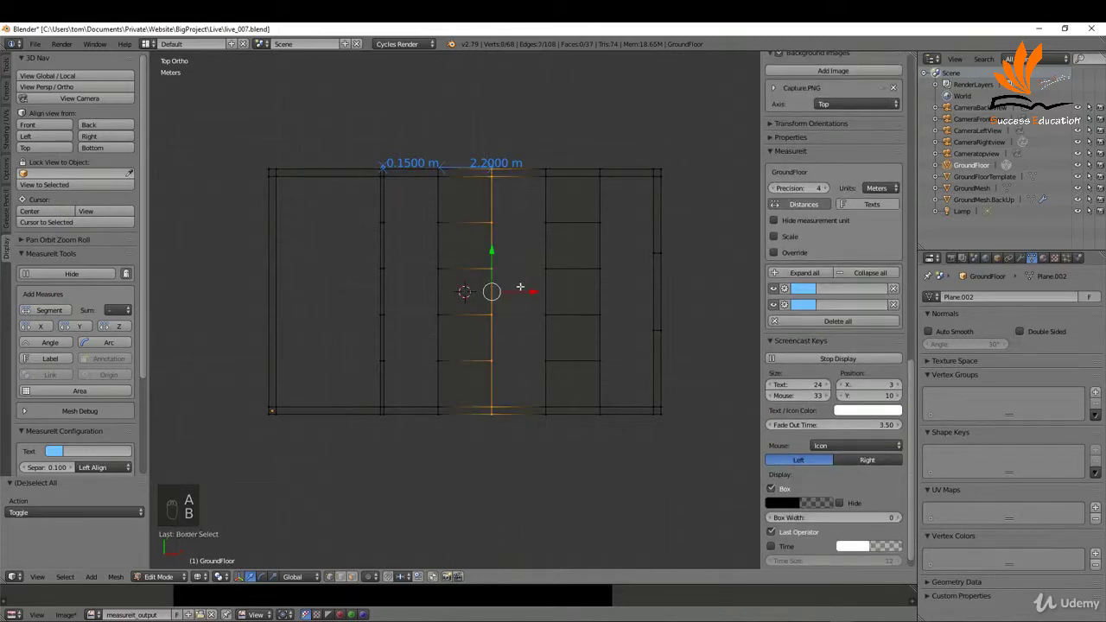
key("g")
key("x")
left_click(486, 299)
- Fine-tune the middle strip's right edge along X to bring the wall thickness to about 0.15 m
scroll(451, 153, "up", 6)
key("g")
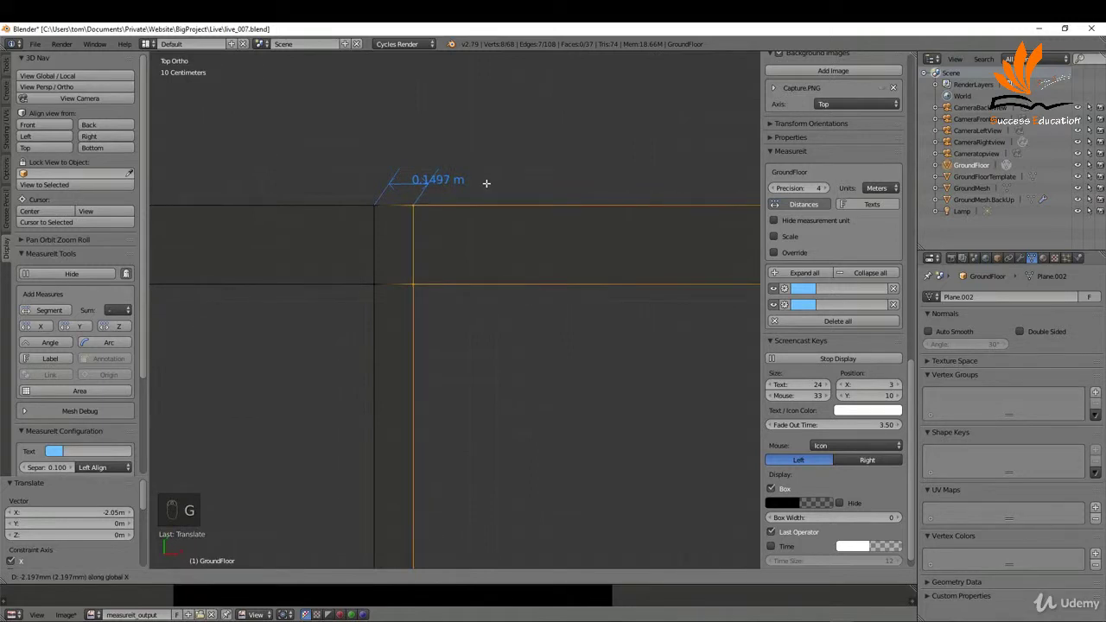
left_click(484, 183)
scroll(414, 172, "down", 5)
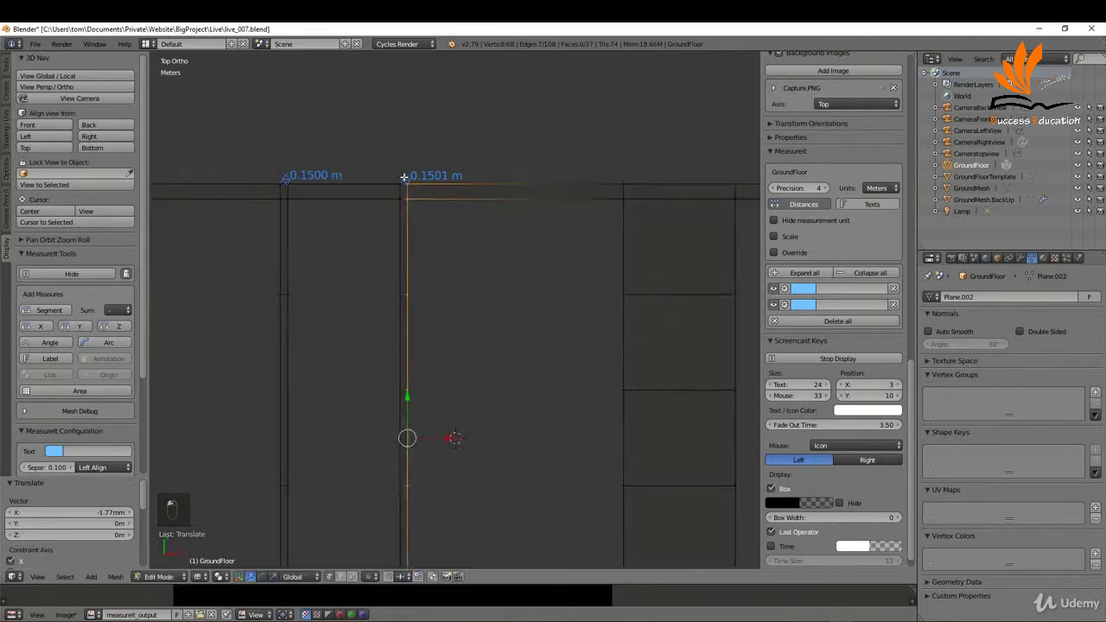
- Add a MeasureIt segment across the top of the right strip and move the strip's left edge about 2.09 m along X
right_click(517, 176)
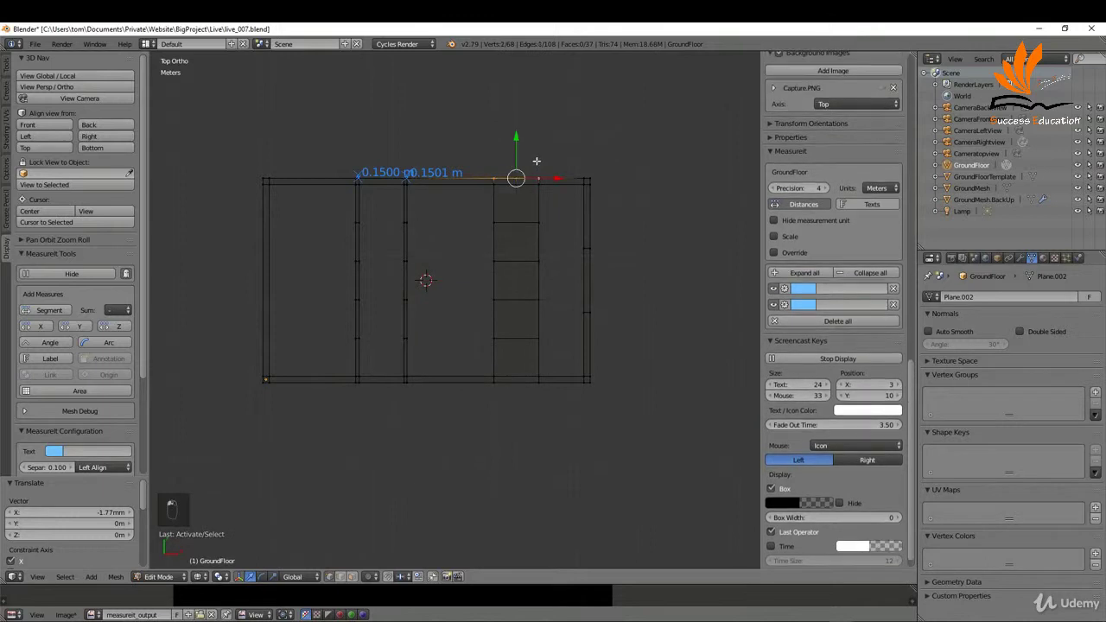
left_click(49, 309)
key("a")
key("b")
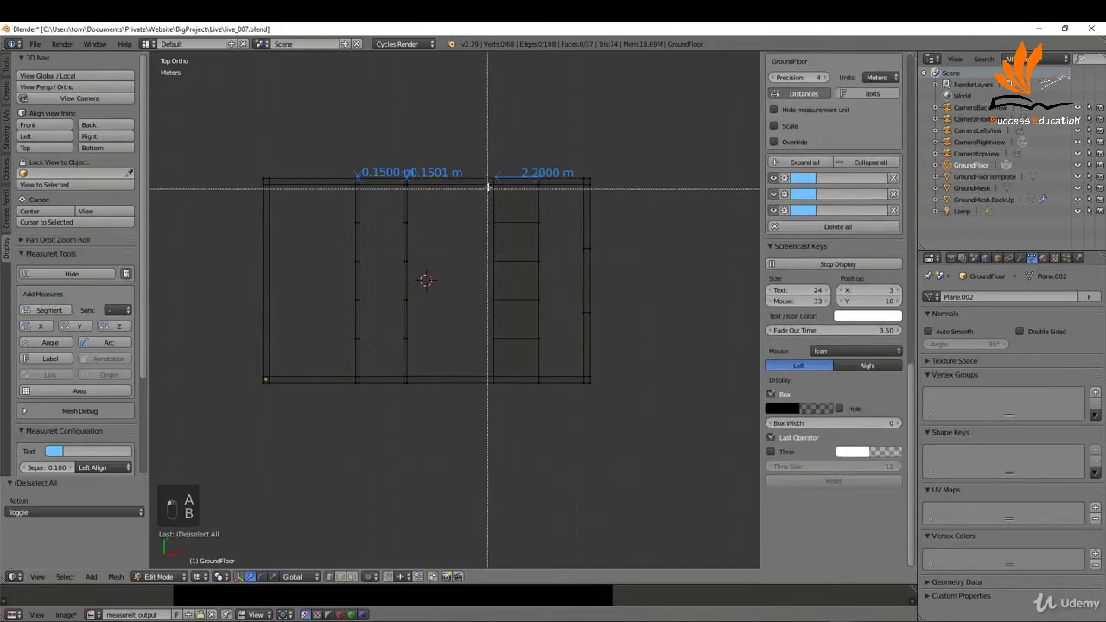
left_click_drag(493, 201, 502, 394)
left_click_drag(531, 281, 564, 282)
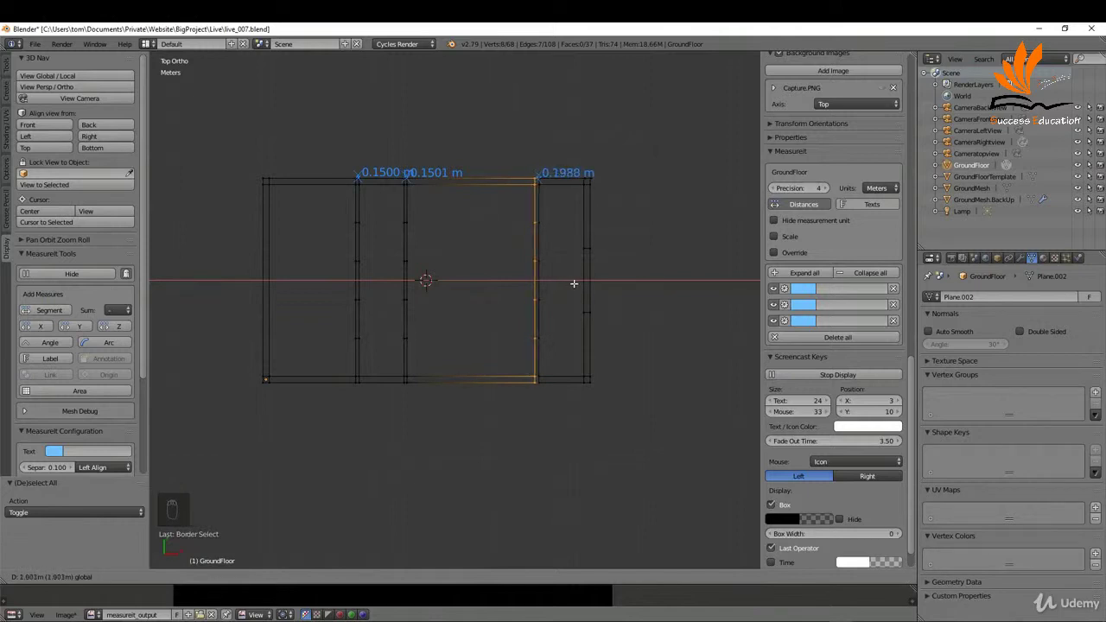
left_click(574, 283)
- Fine-tune the right strip's left edge by about -3.57 cm along X until the wall is 0.1500 m thick
scroll(536, 168, "up", 6)
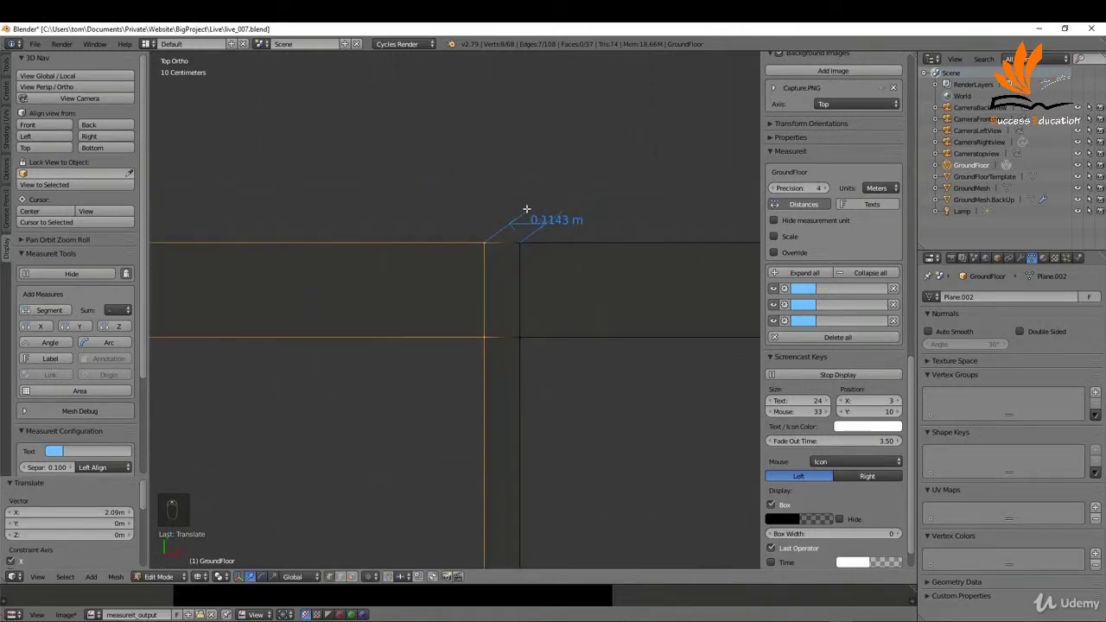
key("g")
key("x")
left_click(383, 213)
scroll(481, 180, "down", 10)
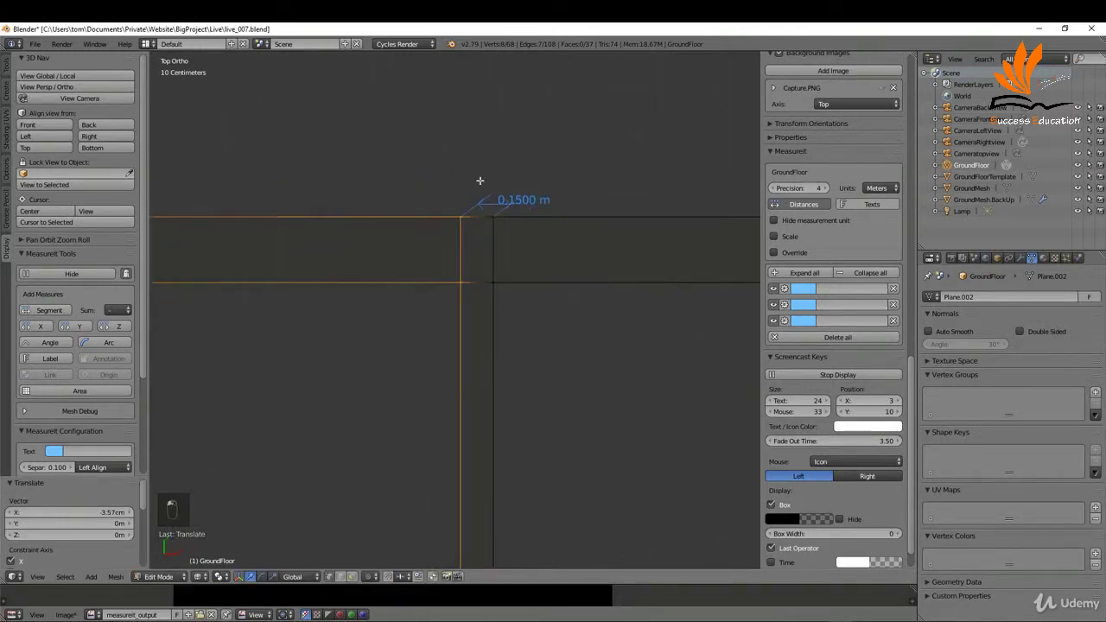
scroll(535, 183, "down", 5)
scroll(556, 225, "up", 4)
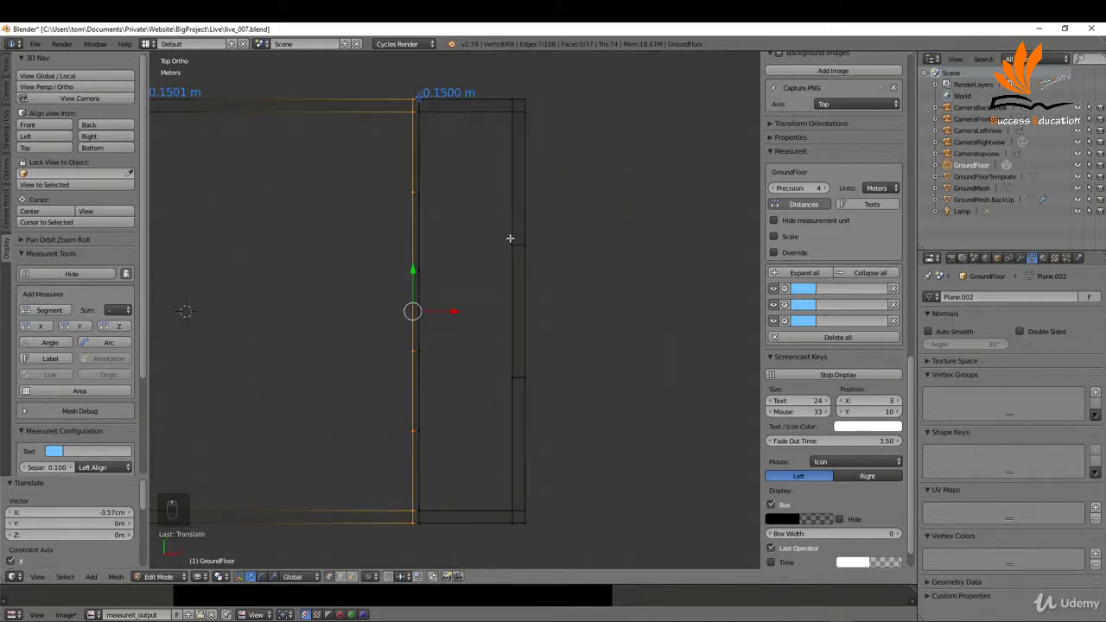
- Add a MeasureIt segment between the two intermediate vertices on the outer side of the right outer wall
key("a")
right_click(557, 380)
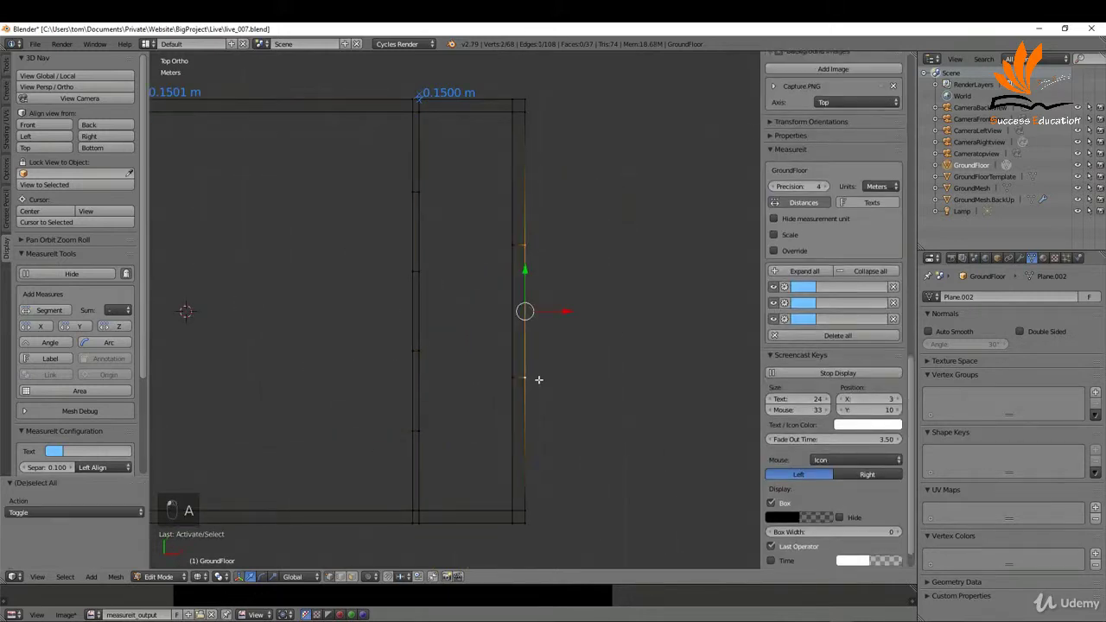
left_click(59, 308)
- Move the upper cross edge of the right outer wall down along Y until it is 0.1500 m from the lower one
right_click(514, 244)
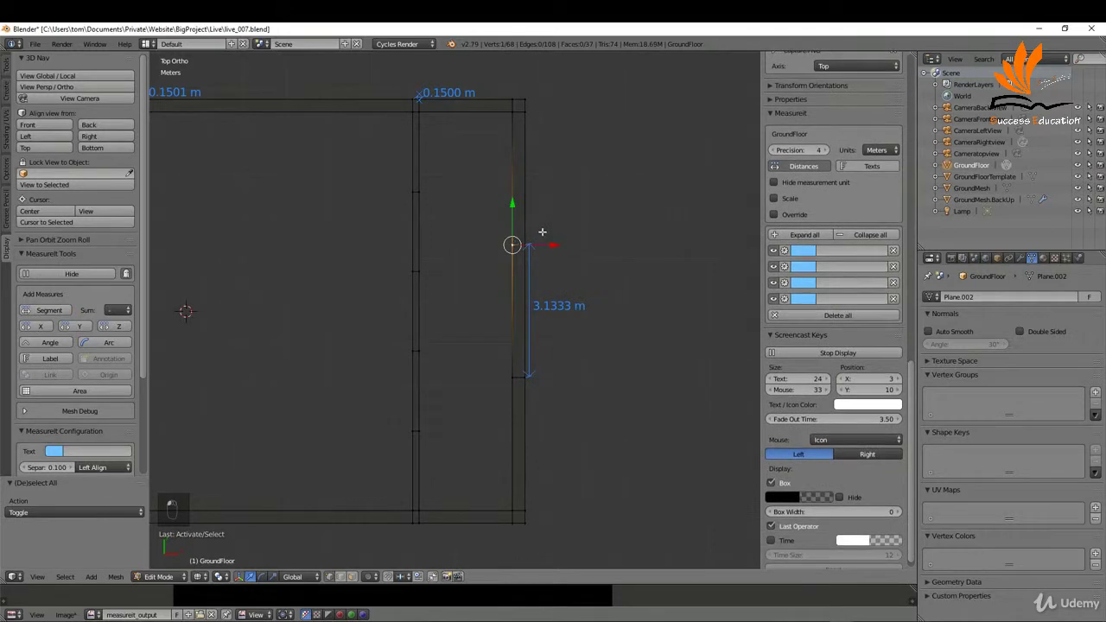
left_click_drag(513, 205, 515, 363)
scroll(515, 364, "up", 10)
key("g")
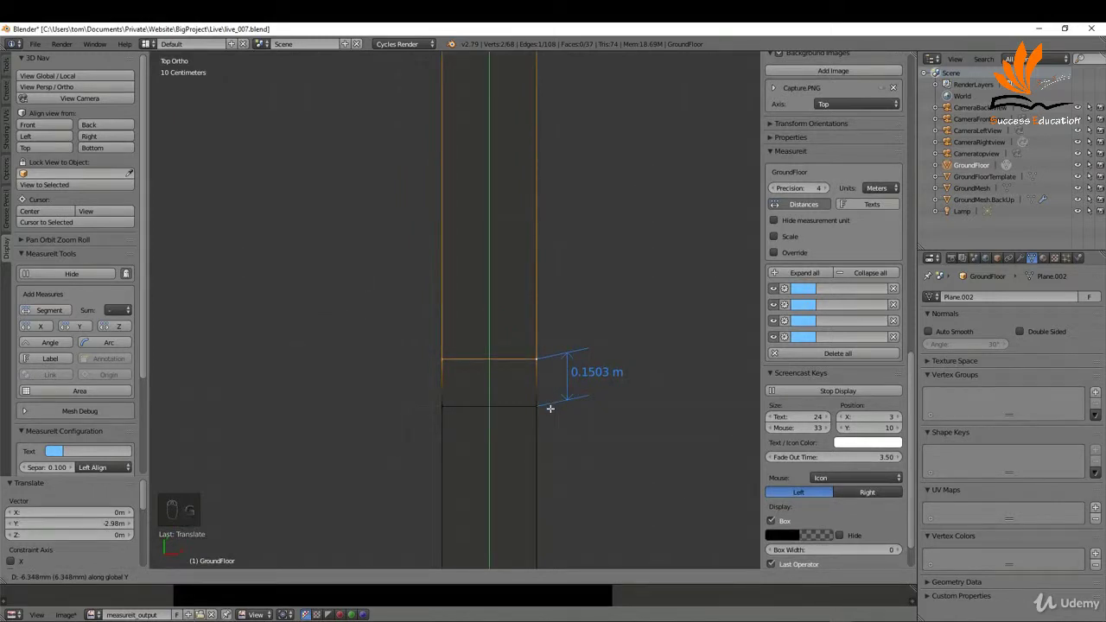
left_click(548, 407)
scroll(538, 352, "down", 3)
scroll(538, 352, "down", 4)
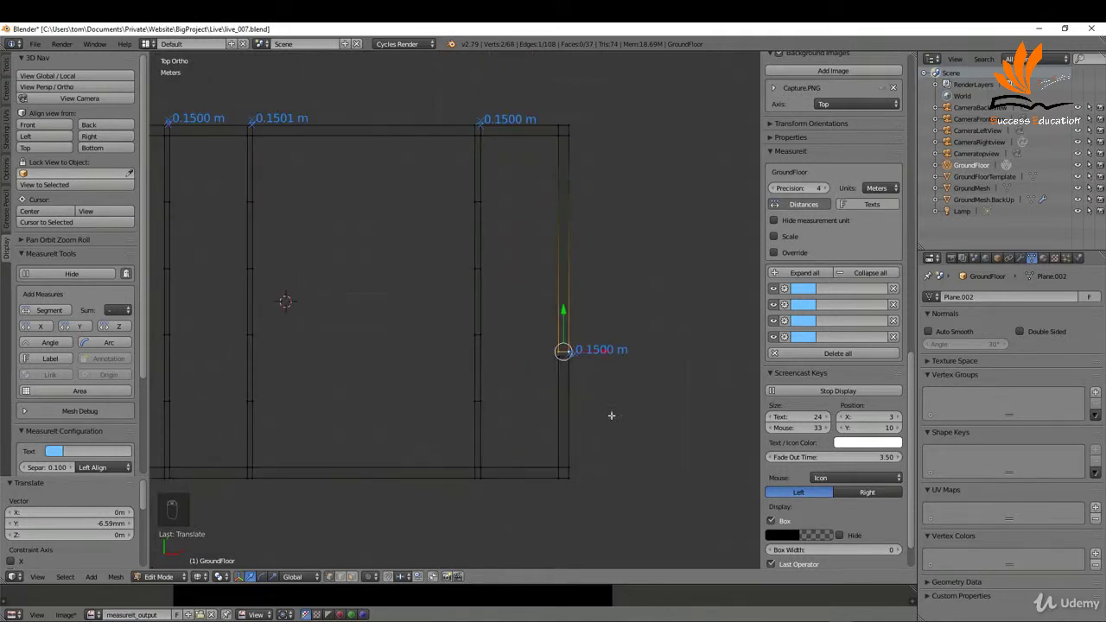
- Add a MeasureIt segment from the right outer wall's lower cross edge to the vertex level with the bottom wall's inner side
scroll(598, 353, "up", 1)
scroll(597, 350, "down", 2)
right_click(574, 357)
right_click(586, 438, "shift")
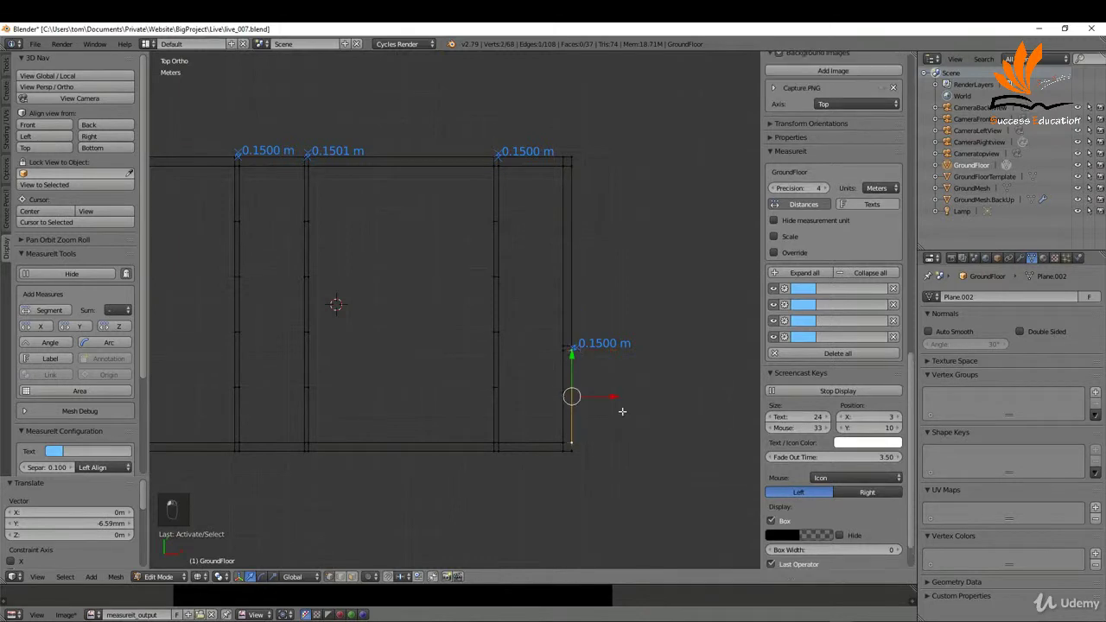
left_click(49, 309)
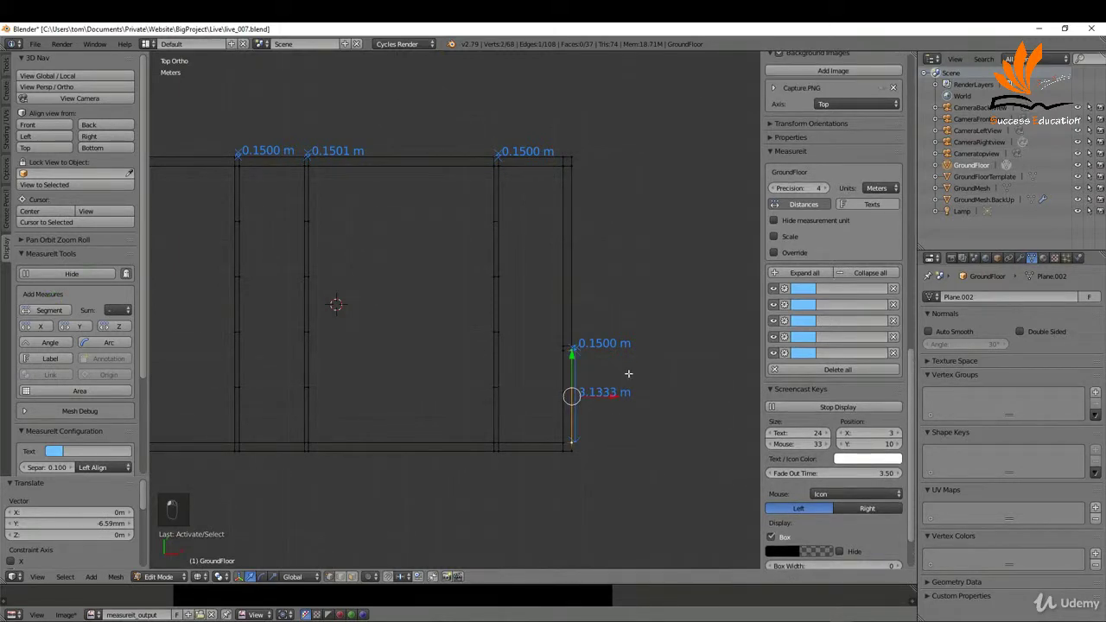
- Select the four vertices of the right outer wall's 0.15 m section and move them about 1.57 m along Y
key("a")
key("b")
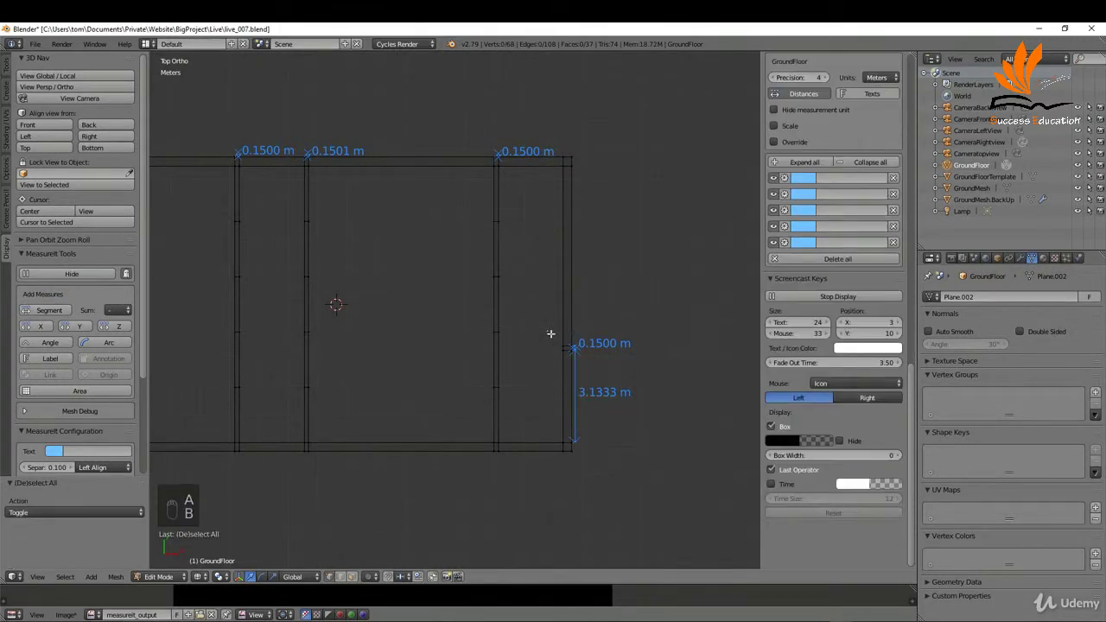
left_click_drag(550, 330, 587, 363)
key("g")
key("y")
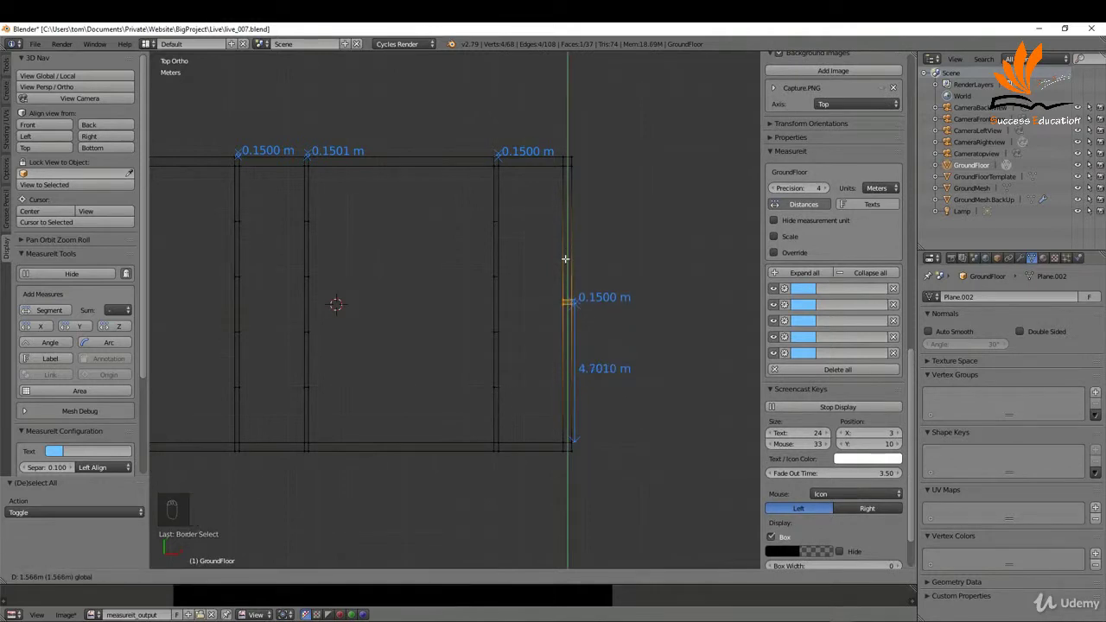
left_click(566, 301)
- Fine-tune the 0.15 m section by about -2.93 mm along Y so it sits about 4.70 m above the bottom wall
scroll(570, 299, "up", 2)
scroll(577, 299, "up", 4)
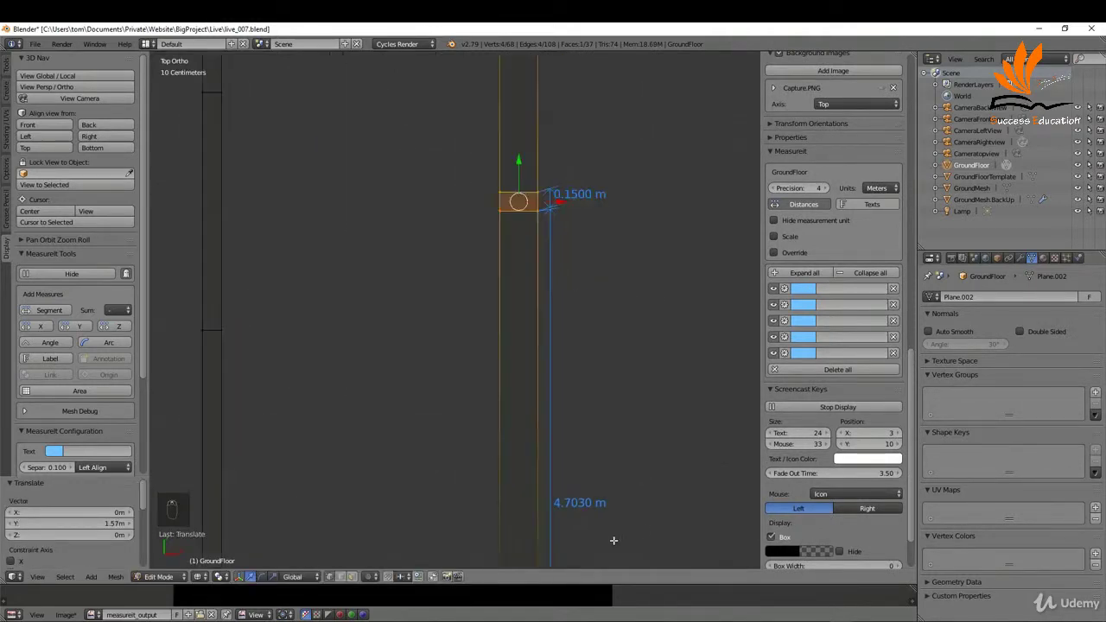
key("g")
key("y")
left_click(576, 474)
scroll(493, 440, "down", 8)
scroll(544, 379, "down", 4)
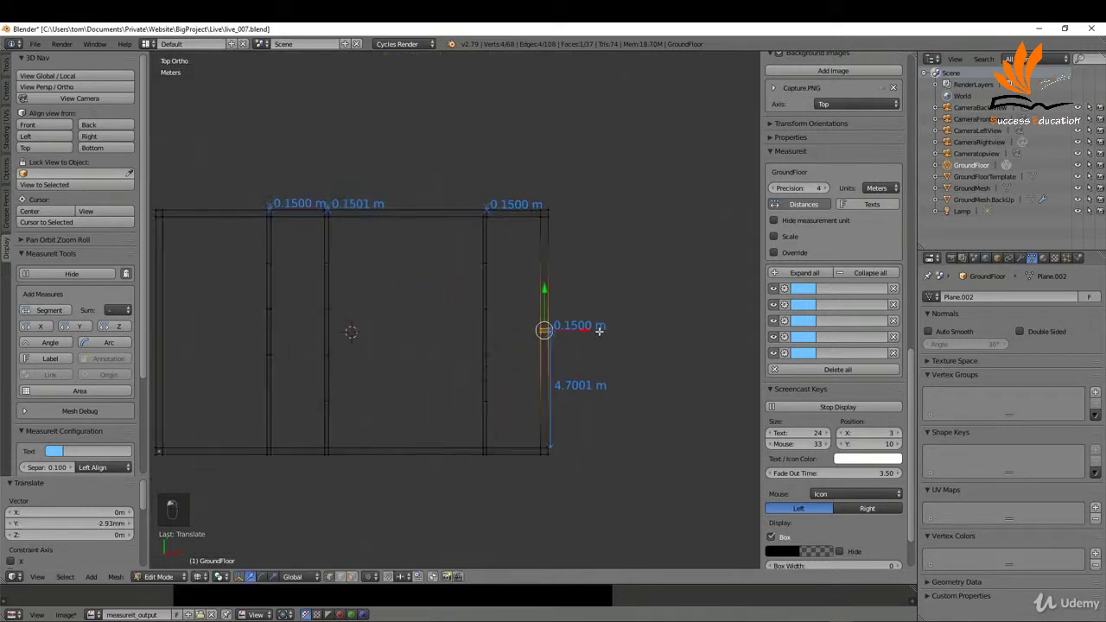
- Deselect everything and delete all the MeasureIt measurements from the GroundFloor object
key("a")
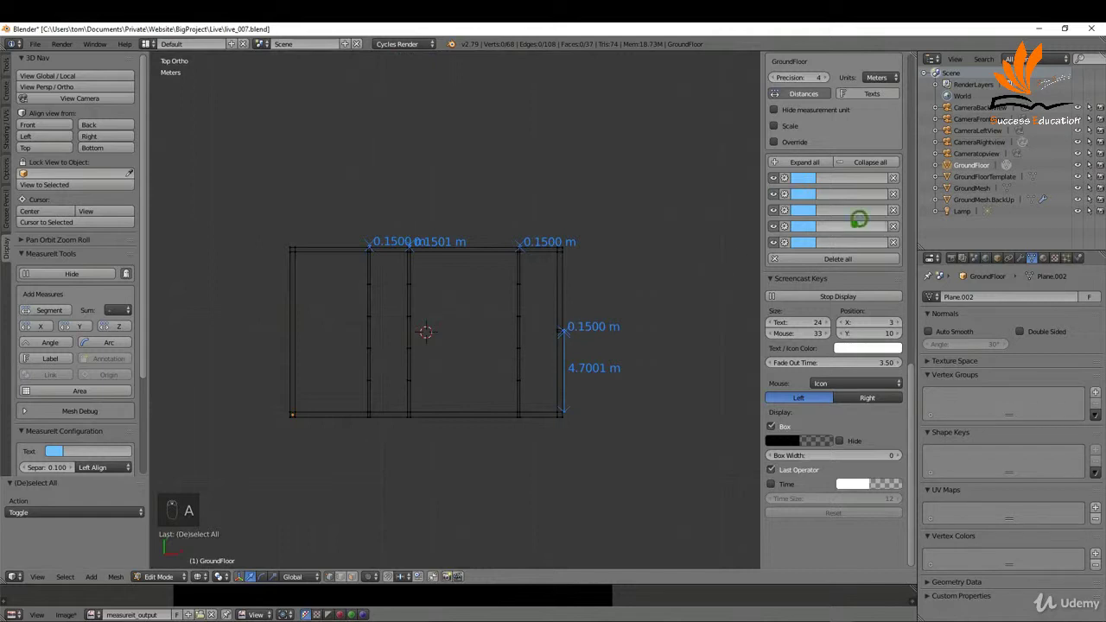
left_click(893, 177)
left_click(893, 177)
left_click(893, 178)
left_click(893, 177)
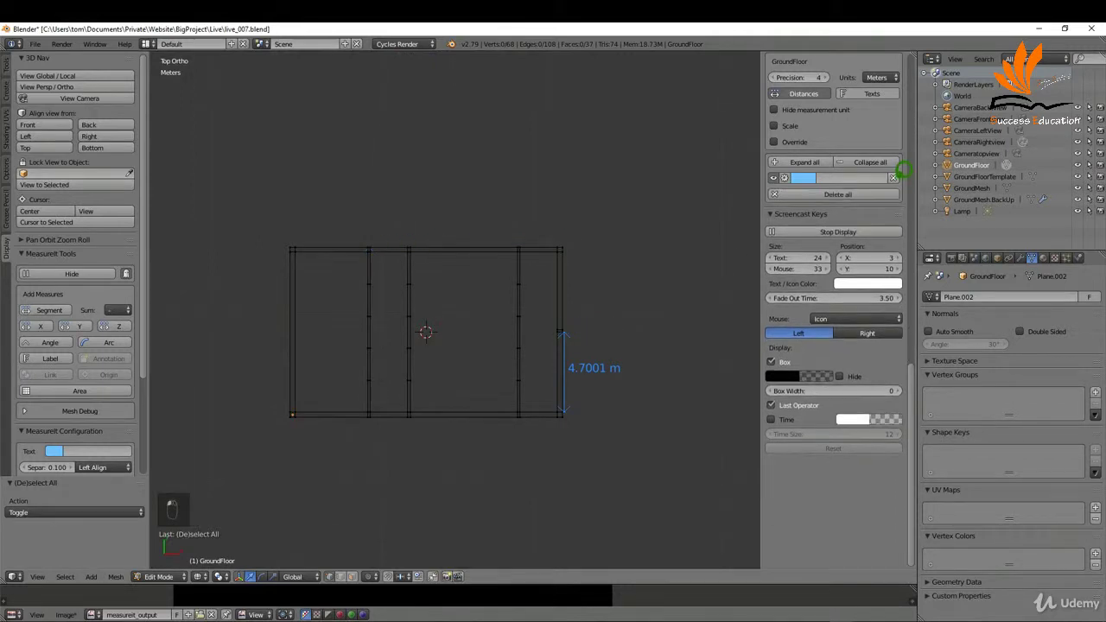
left_click(893, 177)
- Add a MeasureIt segment between the two lowest intermediate vertices on the right interior wall's right side
scroll(565, 331, "up", 2)
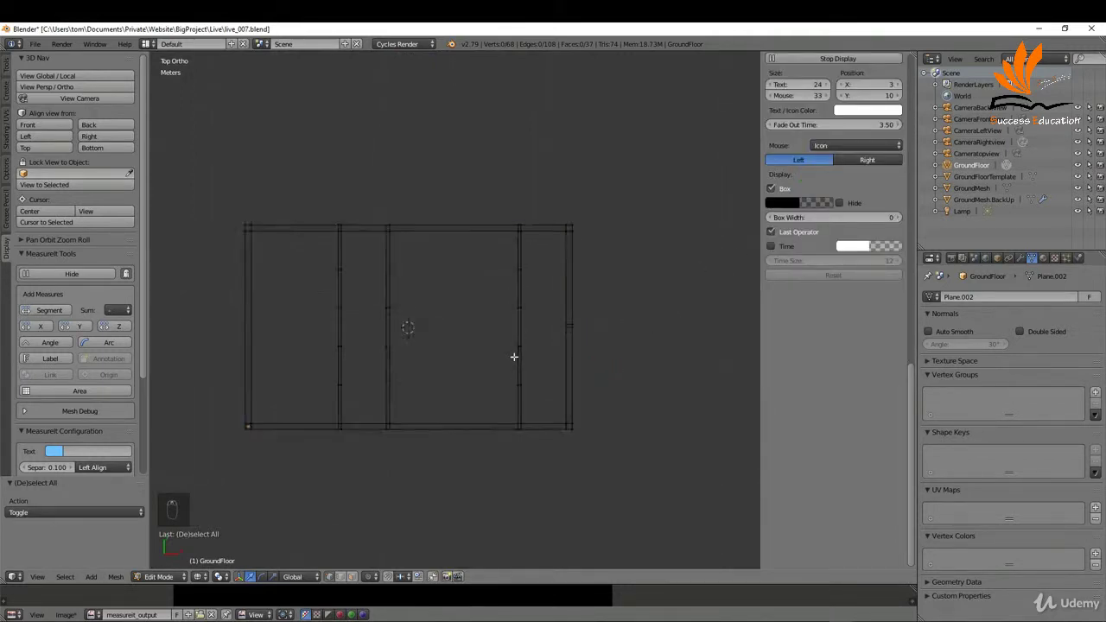
scroll(563, 406, "up", 3)
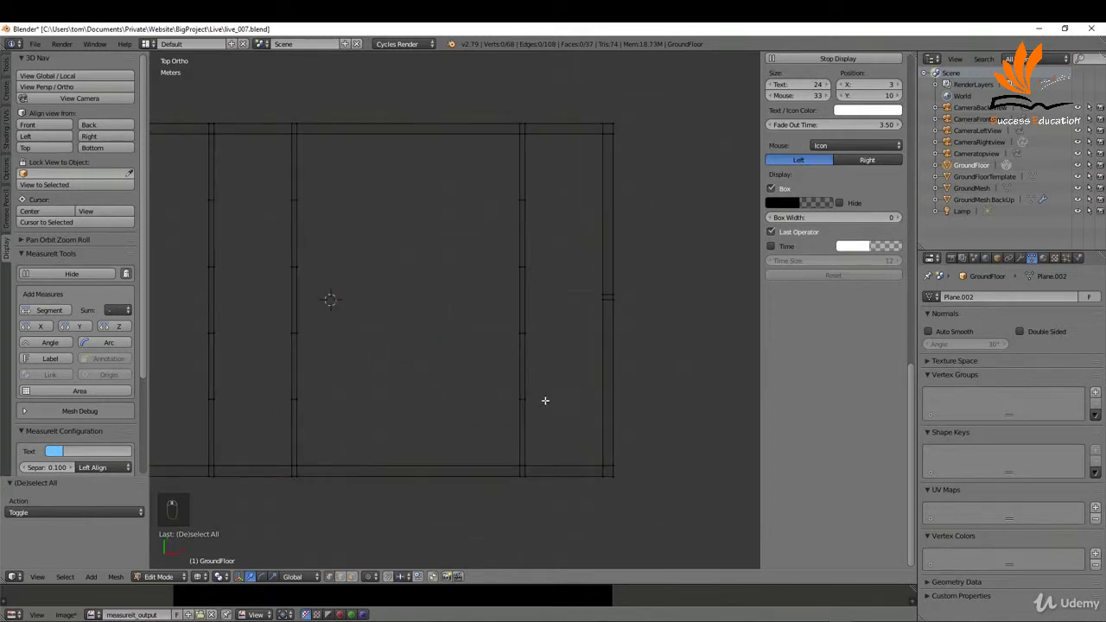
right_click(544, 400)
right_click(548, 332, "shift")
left_click(53, 310)
- Move the lowest cross edges of all three interior walls up along Y until they are about 0.15 m below the next ones
scroll(273, 394, "down", 2)
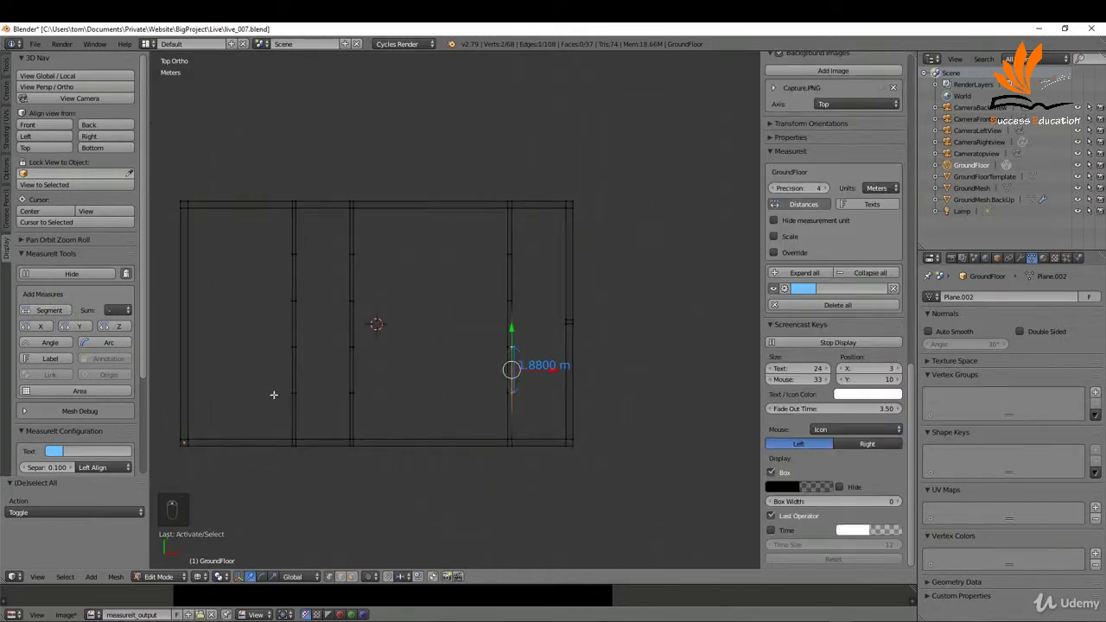
key("b")
right_click(288, 378)
key("a")
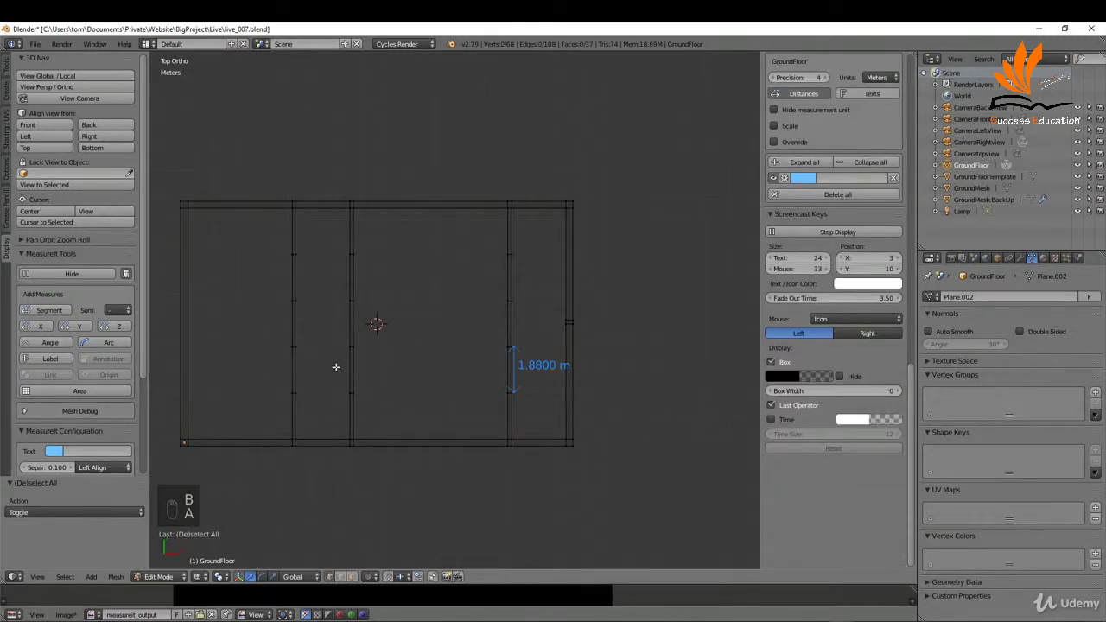
key("b")
left_click_drag(262, 378, 529, 406)
left_click_drag(385, 349, 380, 313)
scroll(524, 343, "up", 9)
key("g")
key("y")
left_click(566, 349)
scroll(566, 354, "down", 10)
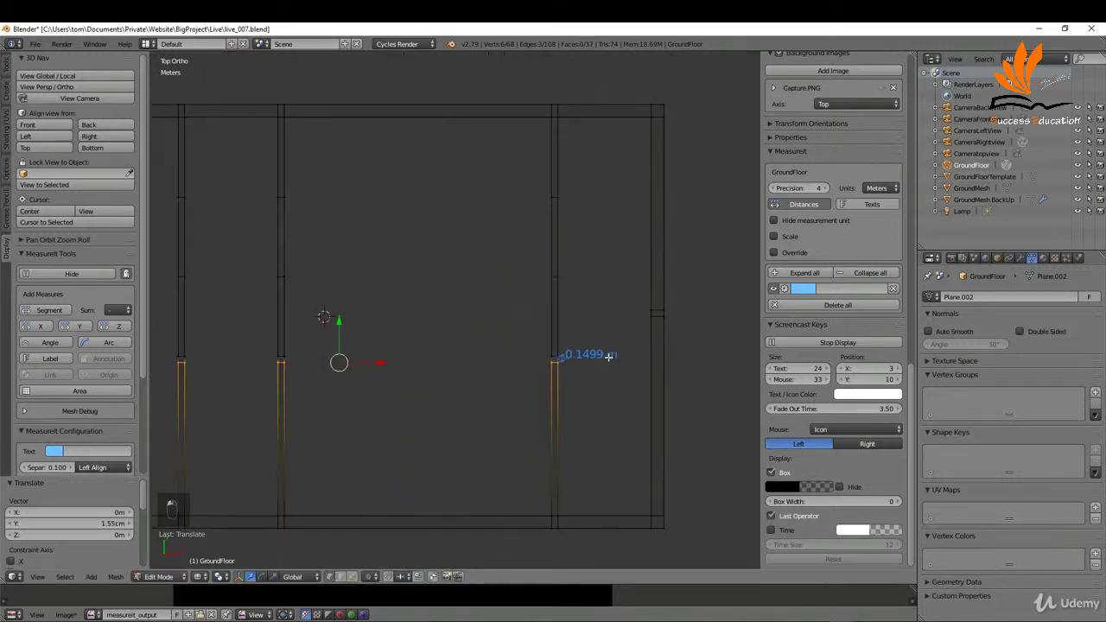
- Select the 0.15 m sections of the three interior walls and enable snapping
key("a")
key("b")
left_click_drag(275, 348, 619, 386)
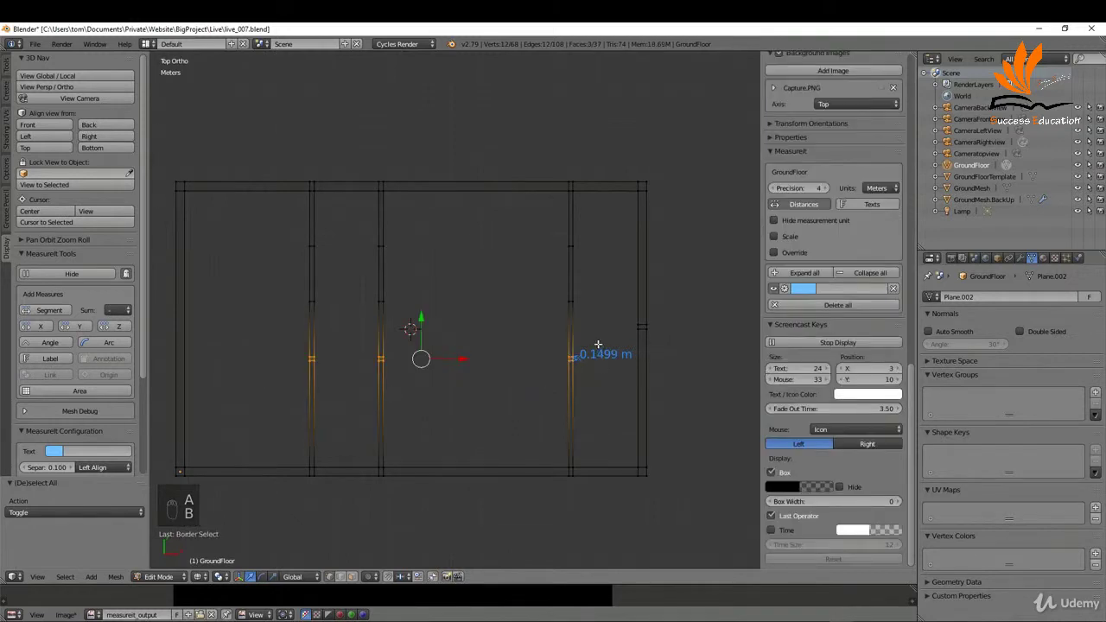
scroll(589, 338, "up", 3)
key("g")
right_click(572, 348)
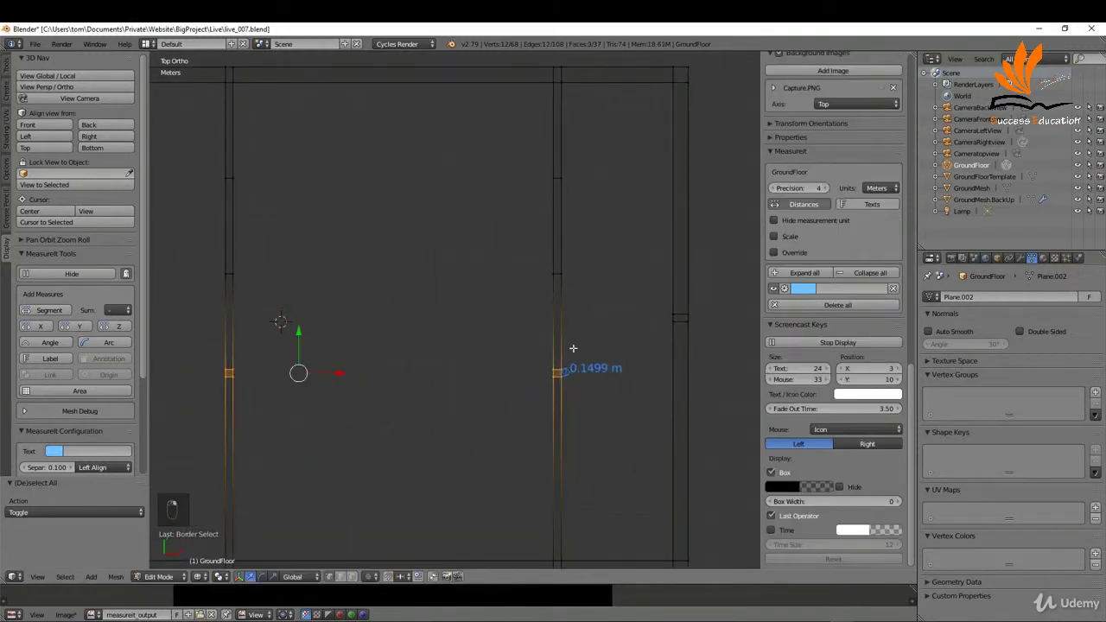
left_click(417, 576)
left_click(421, 550)
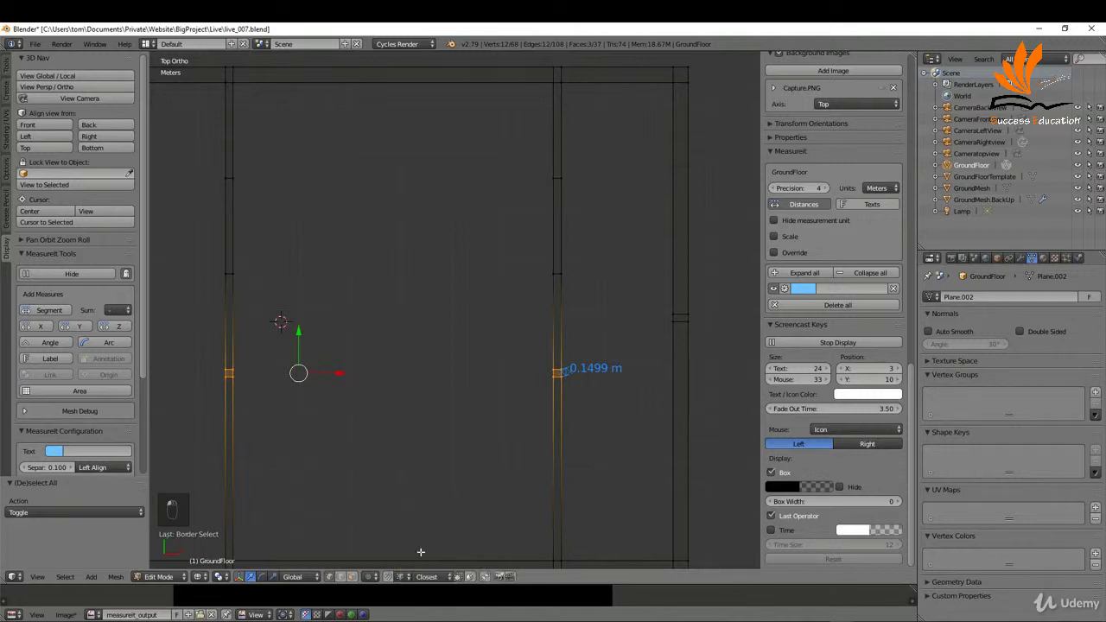
- Move the three selected sections about 1.09 m along Y, snapping them level with the right outer wall's 0.15 m section
key("g")
key("y")
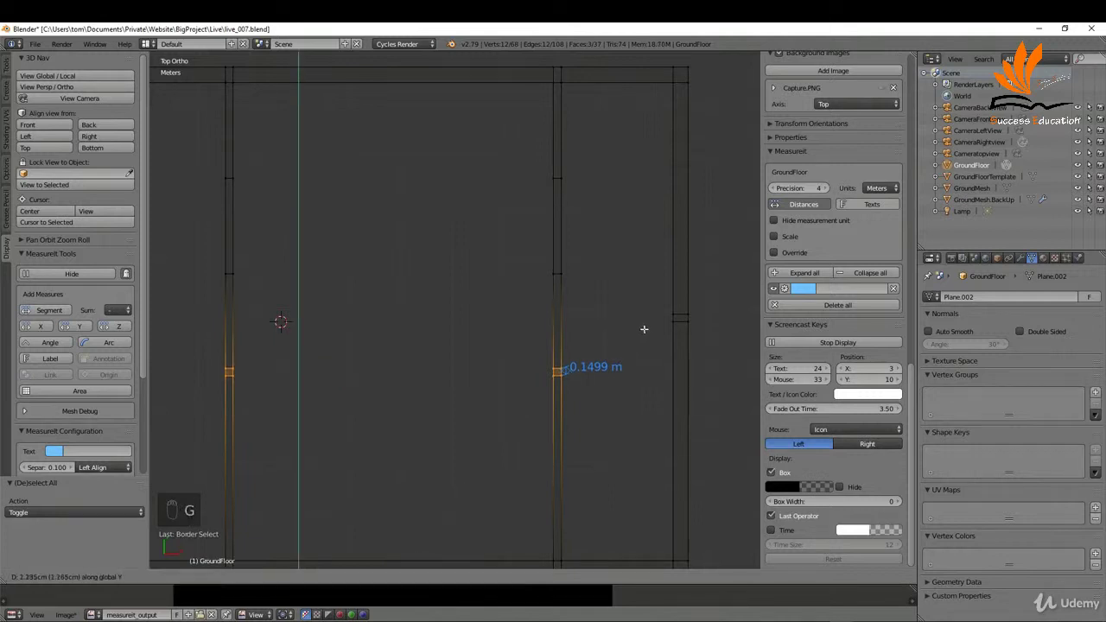
left_click(671, 309)
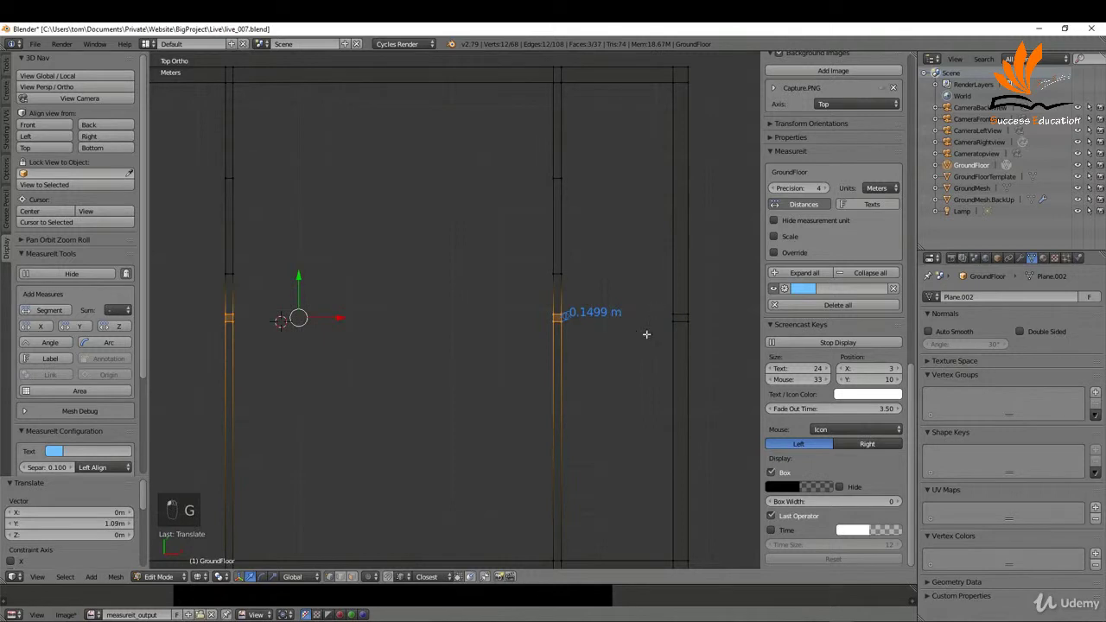
scroll(646, 334, "down", 2)
- Measure between the right interior wall's two upper cross edges and move the top cross edges of all three walls about -1.75 m along Y
right_click(645, 258)
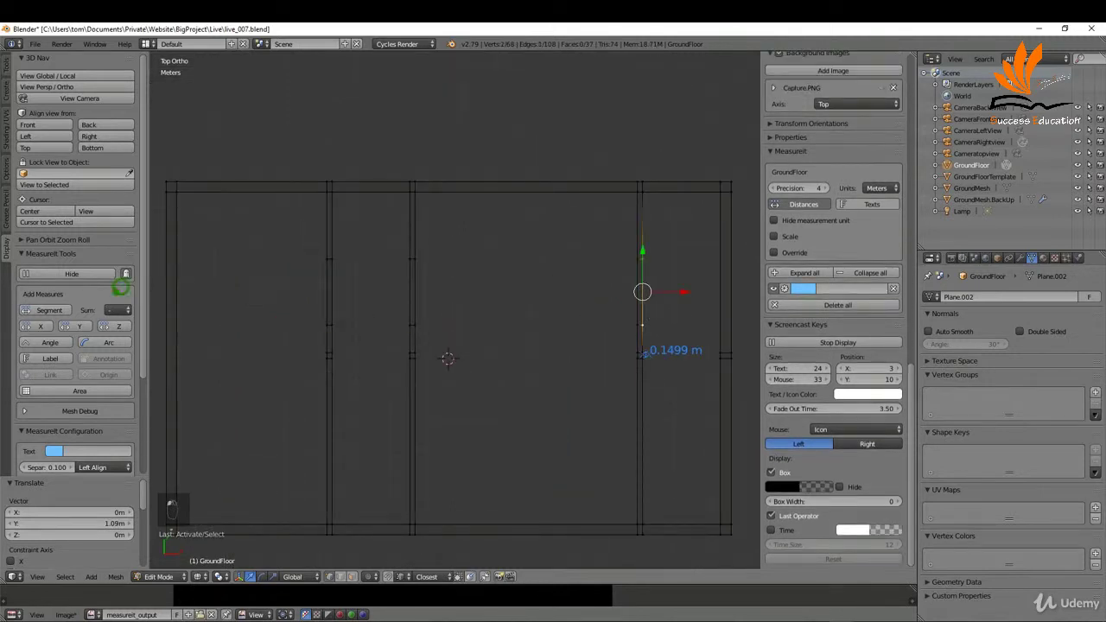
left_click(49, 309)
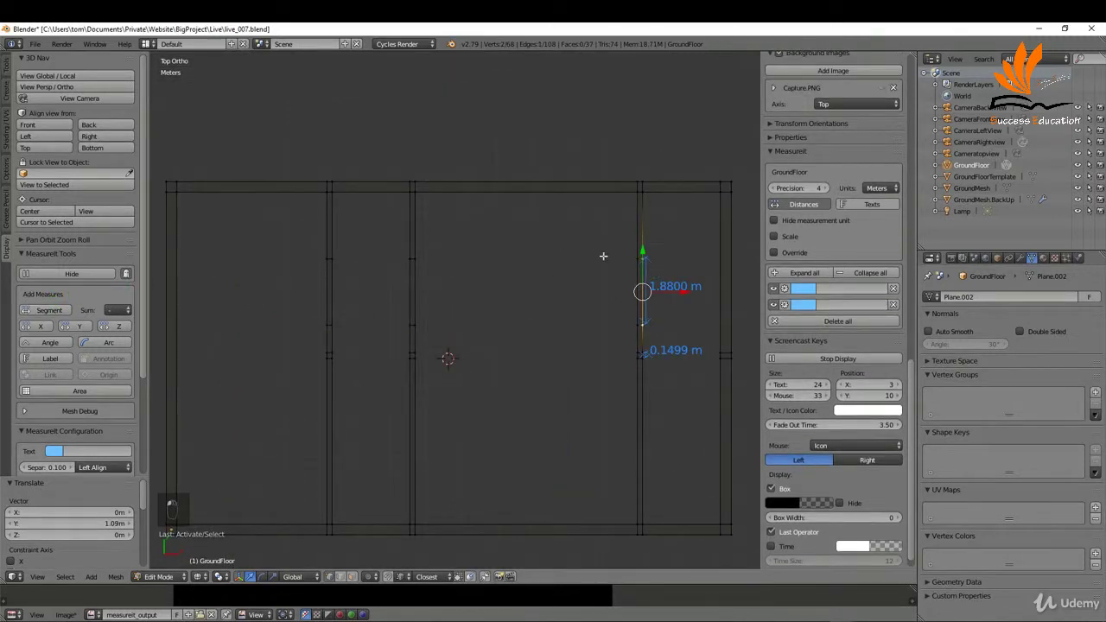
key("a")
key("b")
mouse_move(283, 247)
left_mouse_down()
mouse_move(610, 270)
mouse_move(659, 257)
left_mouse_up()
left_click_drag(461, 217, 460, 275)
- Fine-tune the three interior walls' top cross edges along Y until the upper sections are about 0.15 m high
scroll(712, 332, "up", 1)
scroll(712, 333, "up", 11)
key("g")
key("y")
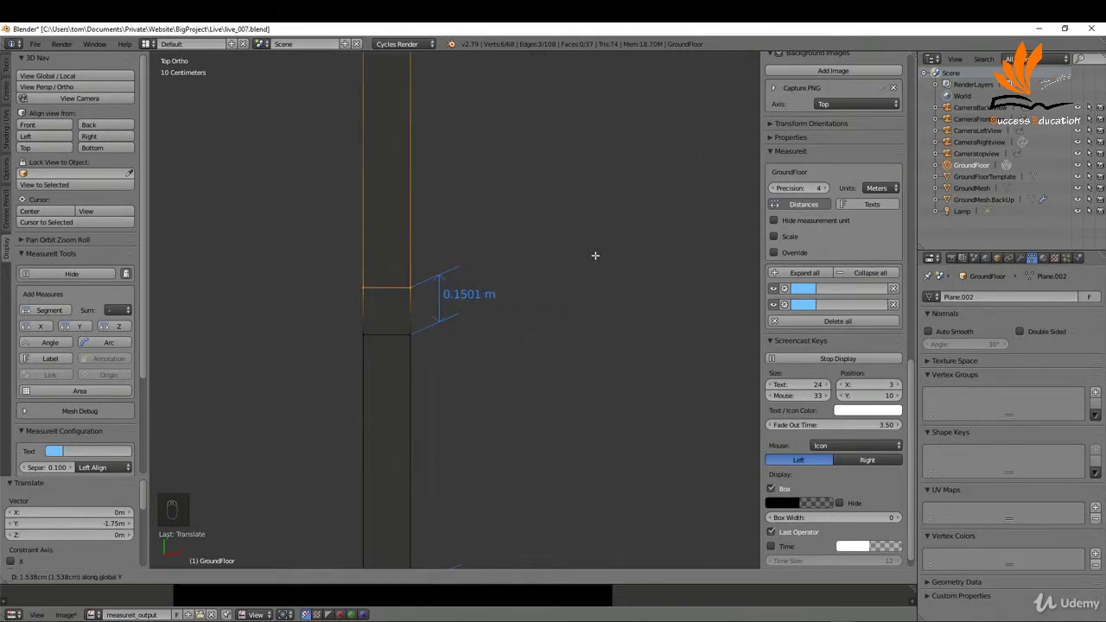
left_click(594, 254)
scroll(585, 264, "down", 4)
- Deselect everything and delete both section measurements
key("a")
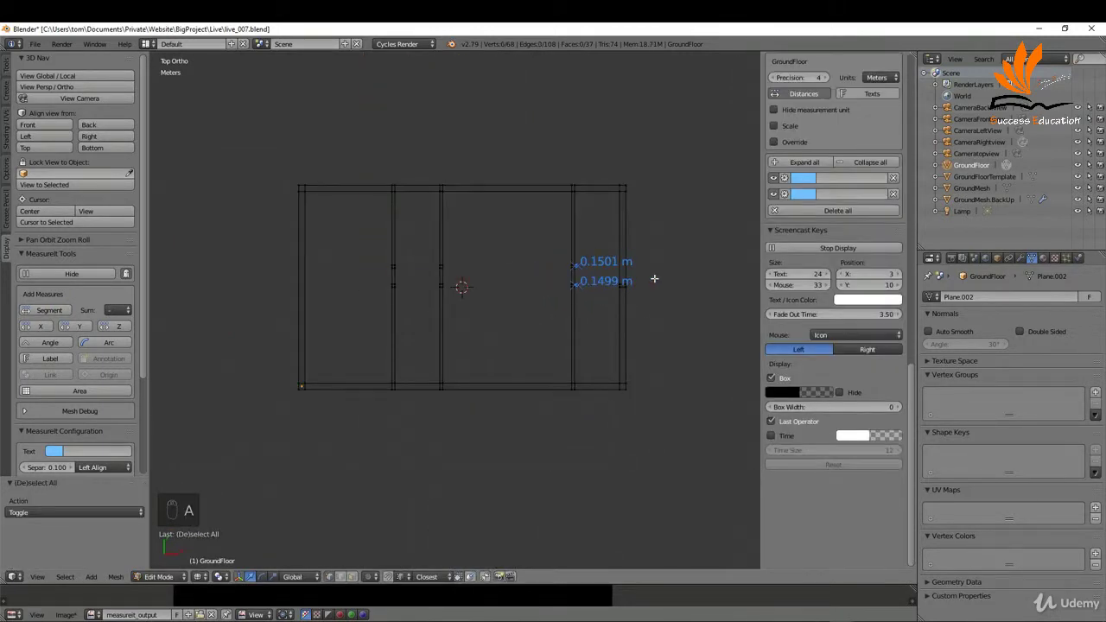
left_click(895, 177)
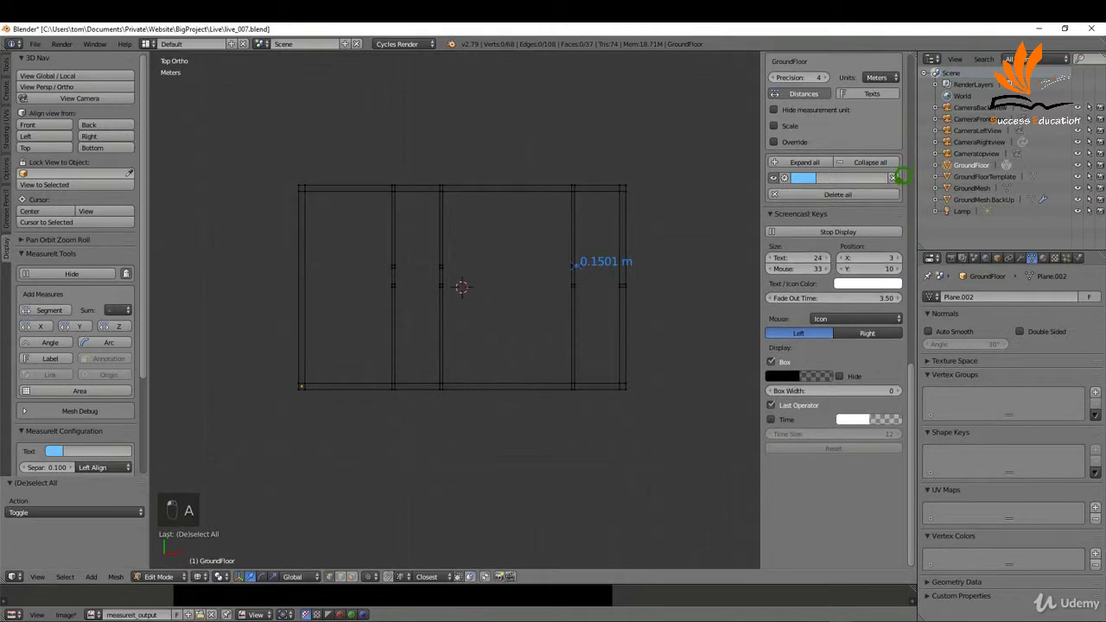
left_click(895, 177)
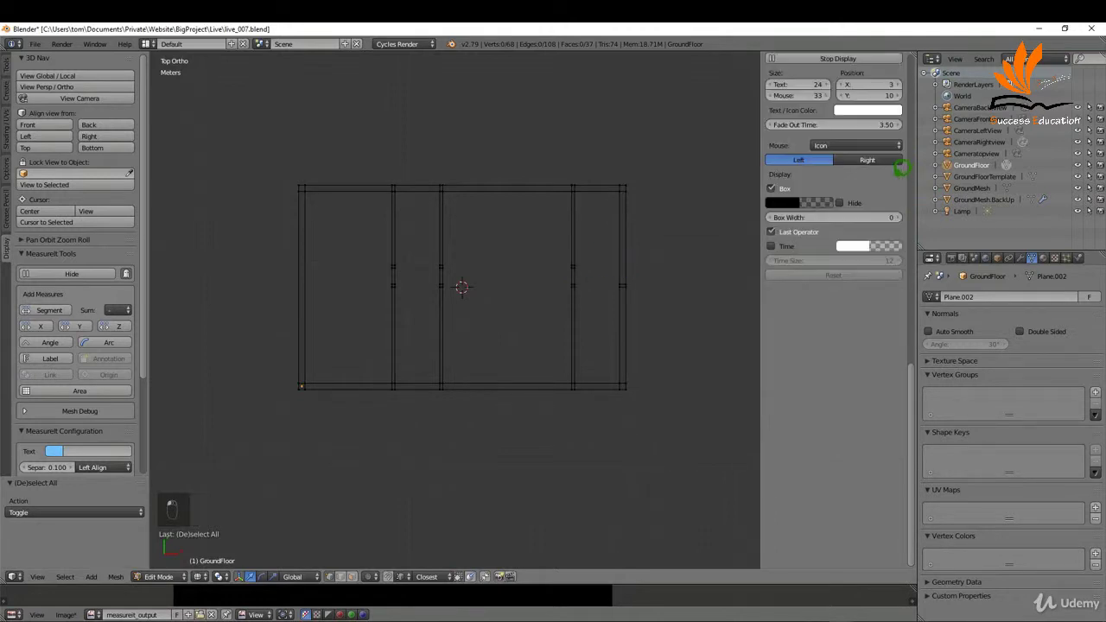
- Add a MeasureIt segment between the facing bottom inner corners of the middle and right interior walls
right_click(571, 383)
right_click(443, 382, "shift")
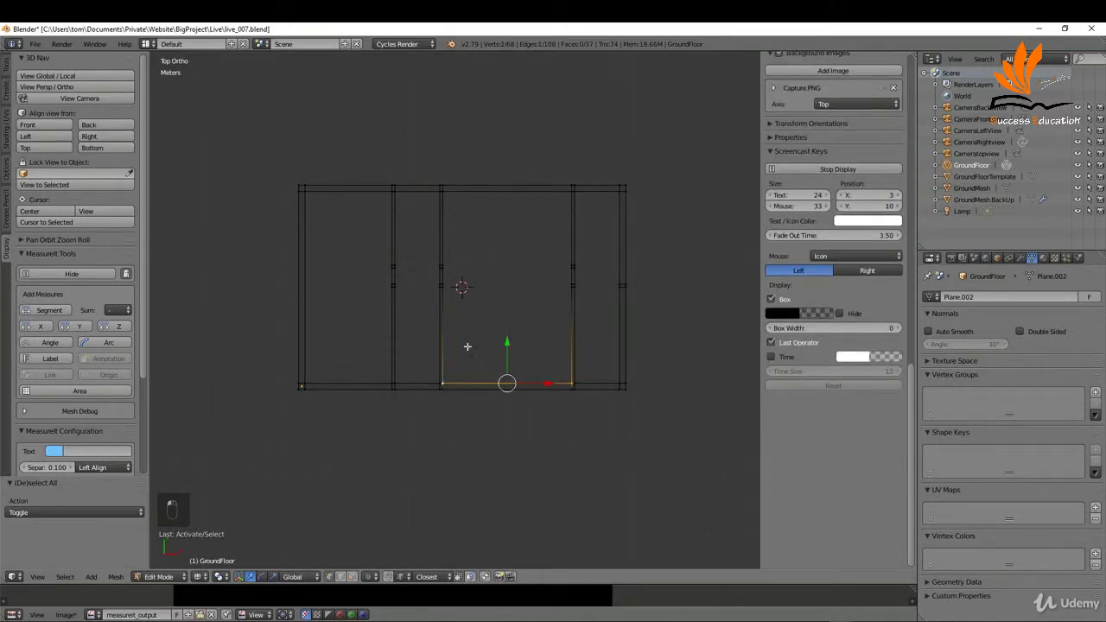
left_click(49, 309)
- Select the whole middle interior wall and move it about 3.9 m along X toward the right interior wall
key("a")
key("b")
left_click_drag(430, 171, 461, 389)
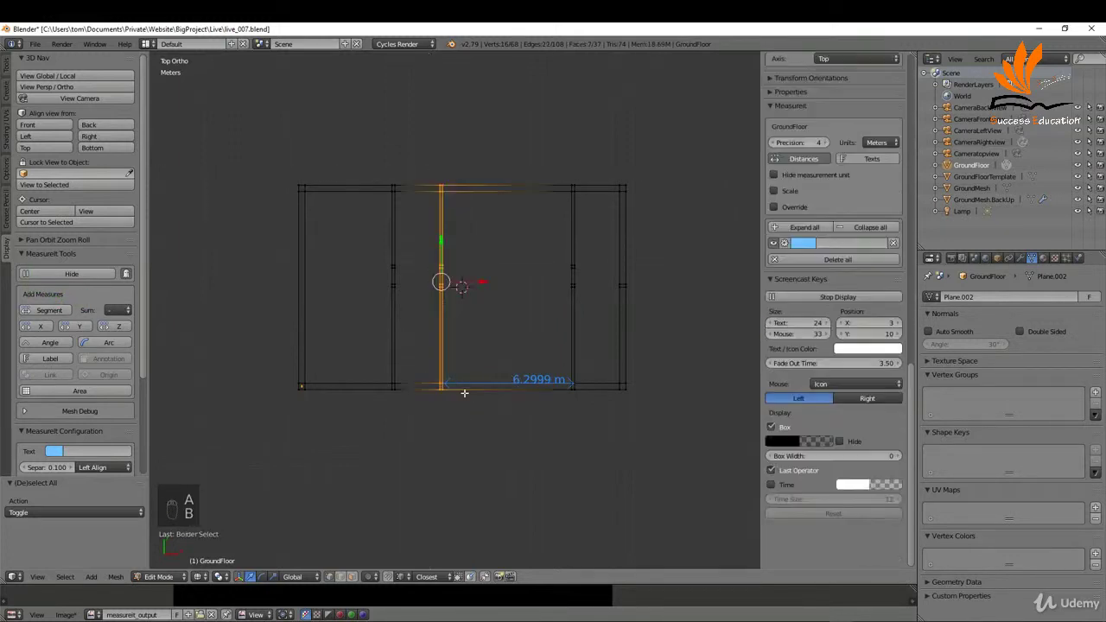
key("g")
key("x")
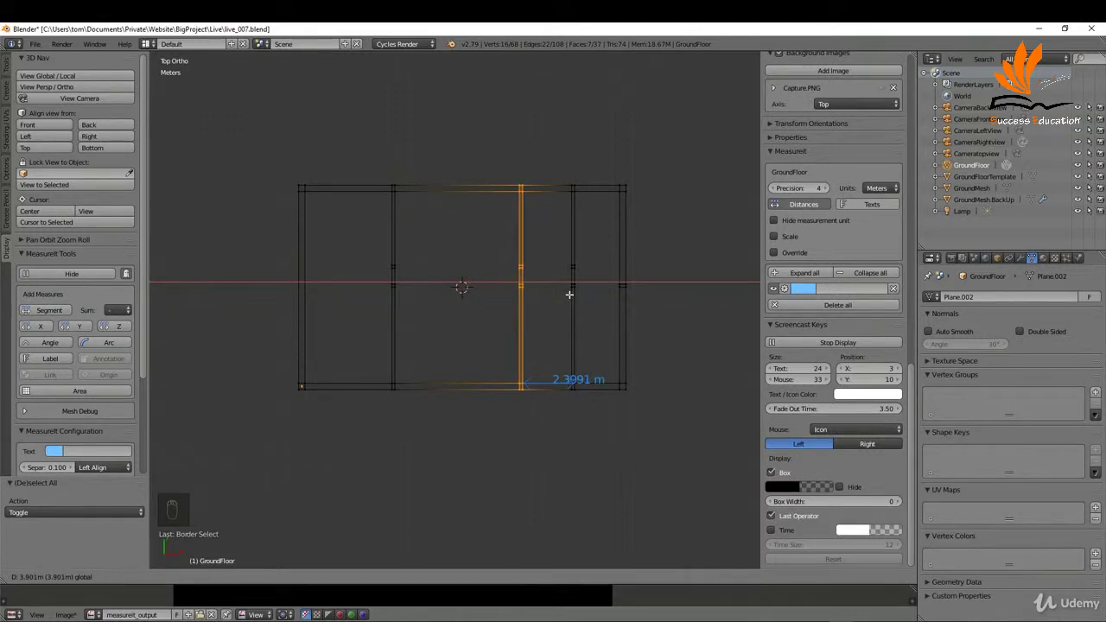
left_click(568, 295)
- Fine-tune the middle interior wall along X until its spacing to the right interior wall is about 2.4 m
scroll(562, 375, "up", 10)
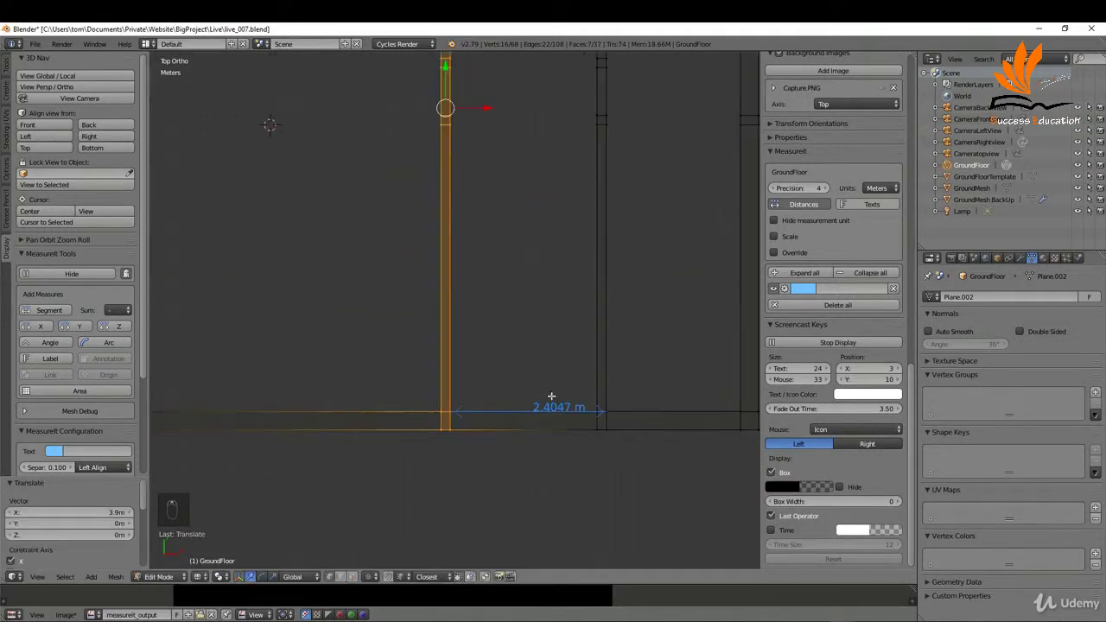
key("g")
key("x")
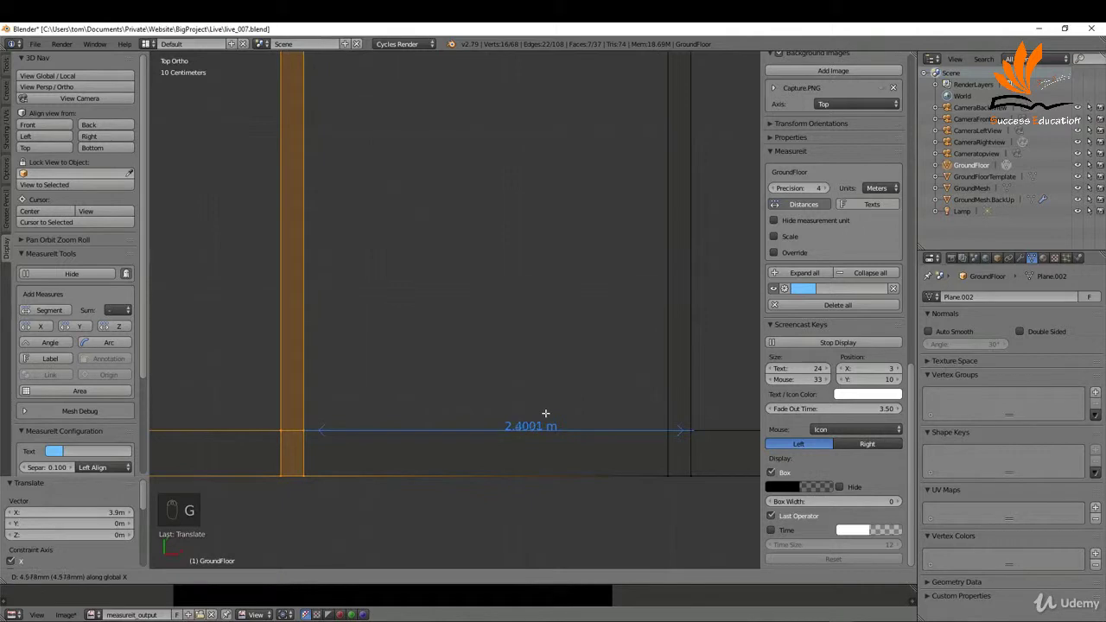
left_click(545, 414)
scroll(516, 373, "down", 10)
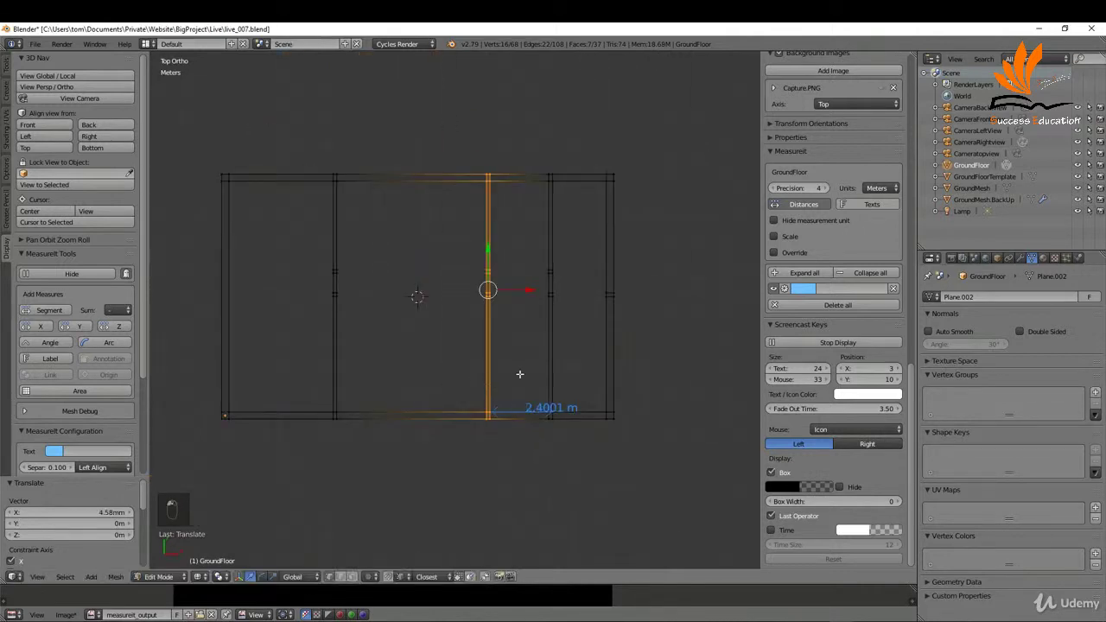
- Add a MeasureIt segment between the facing bottom inner corners of the left and middle interior walls
key("a")
right_click(480, 404)
right_click(347, 406, "shift")
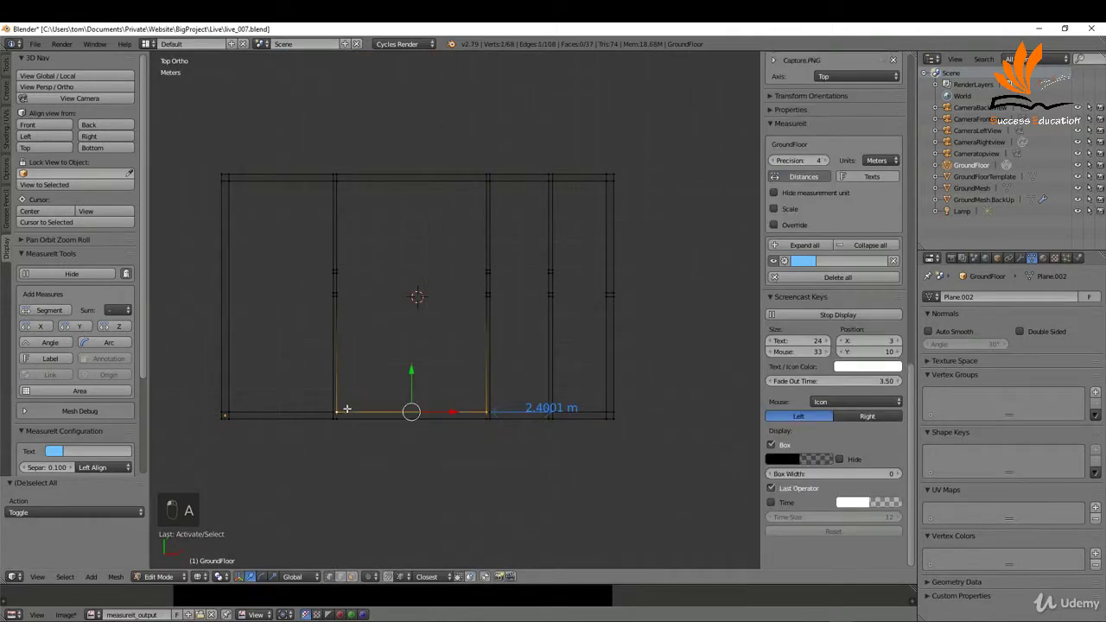
left_click(49, 310)
- Move the whole left interior wall about 1.35 m along X, fine-tuning its spacing to the middle wall to about 4.75 m
key("a")
key("b")
left_click_drag(303, 153, 340, 426)
left_click_drag(372, 288, 405, 292)
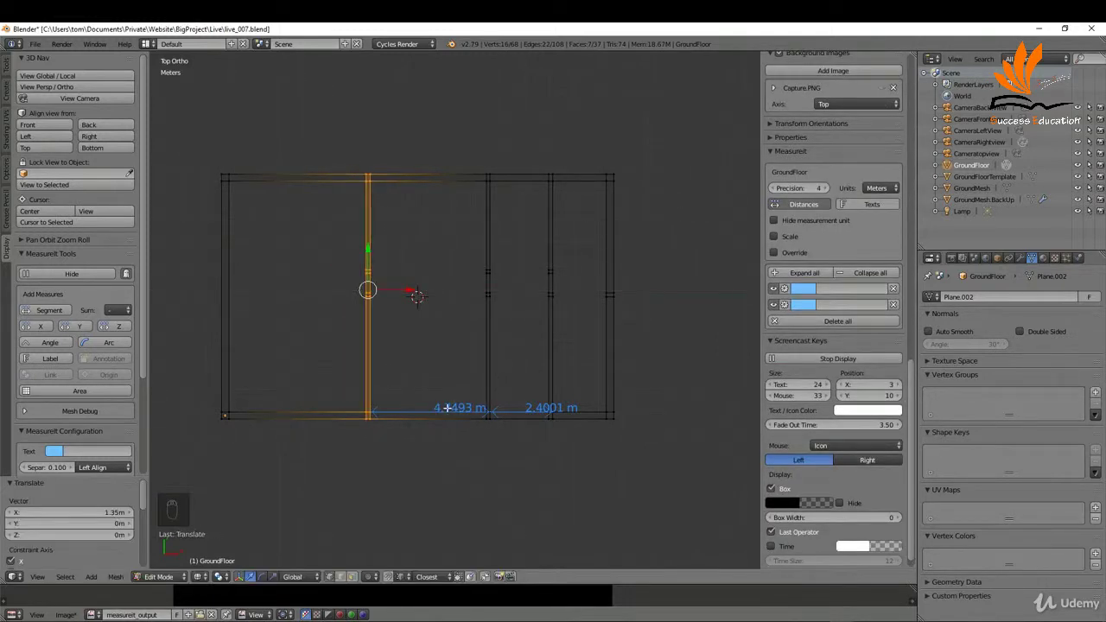
scroll(446, 407, "up", 6)
scroll(446, 414, "down", 6)
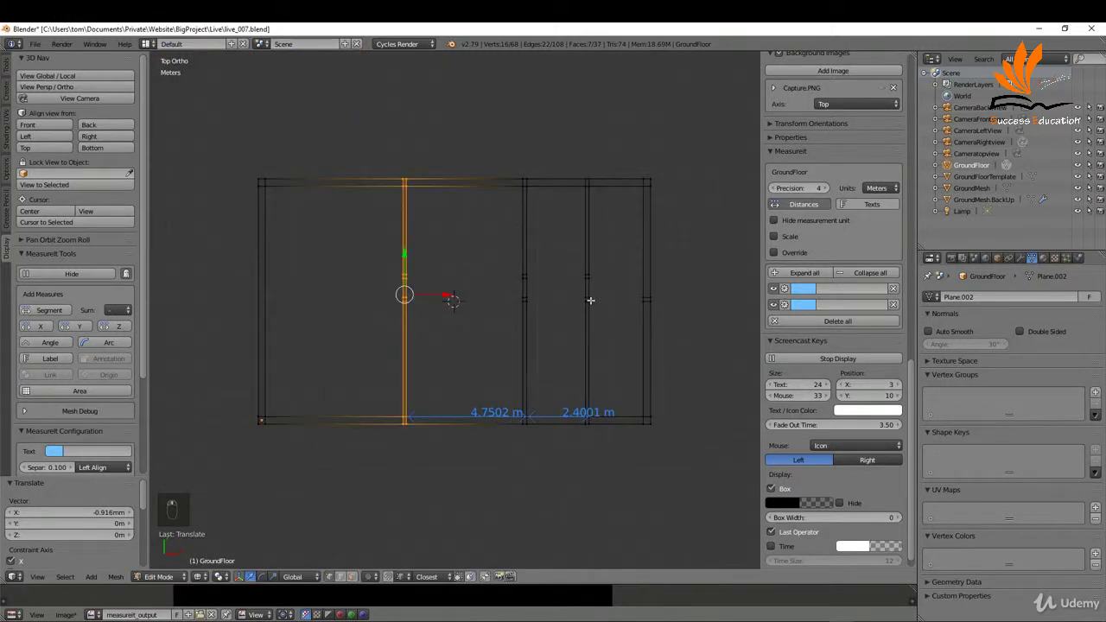
- Delete both wall-spacing measurements and deselect everything
left_click(895, 287)
left_click(895, 287)
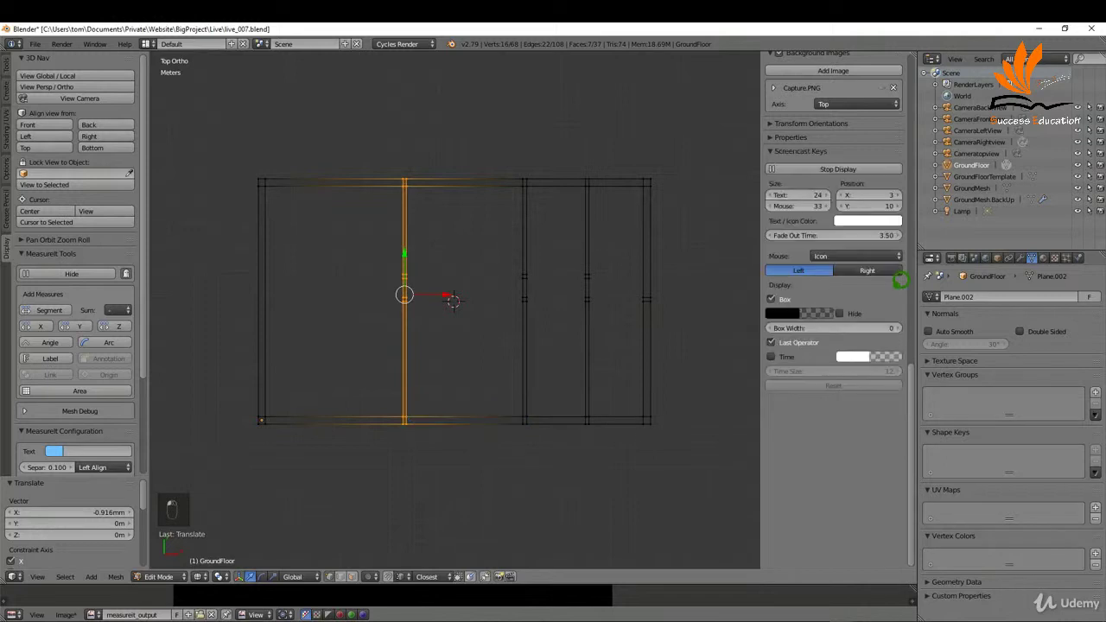
key("a")
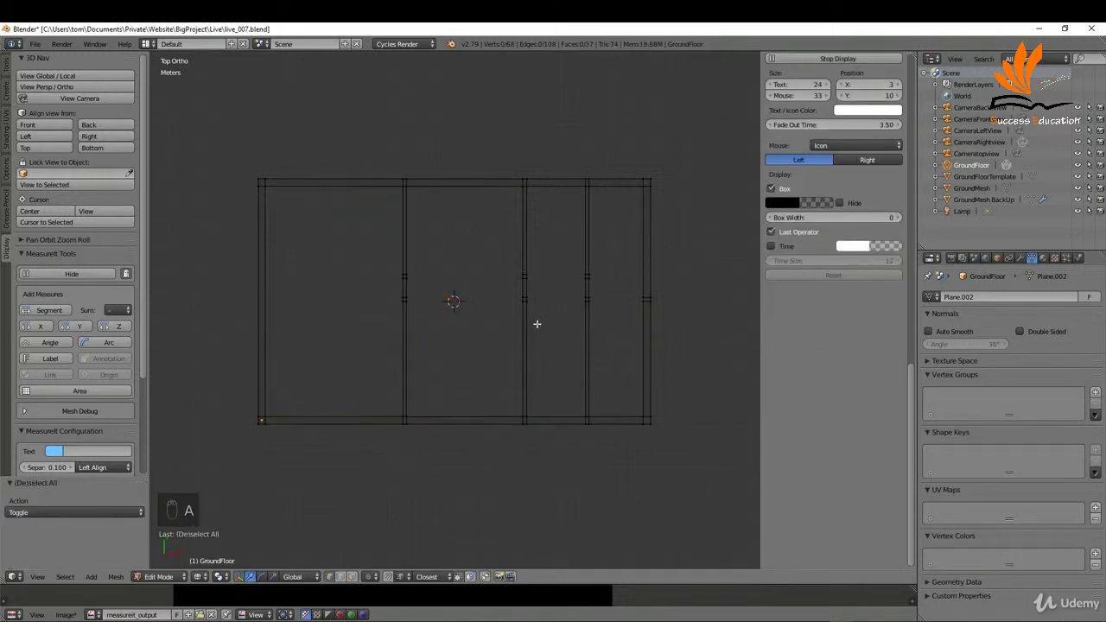
- Fill a cross-wall face between the lower cross sections of the left and middle interior walls, then clear the selection
right_click(516, 296)
scroll(516, 296, "up", 4)
right_click(287, 315, "shift")
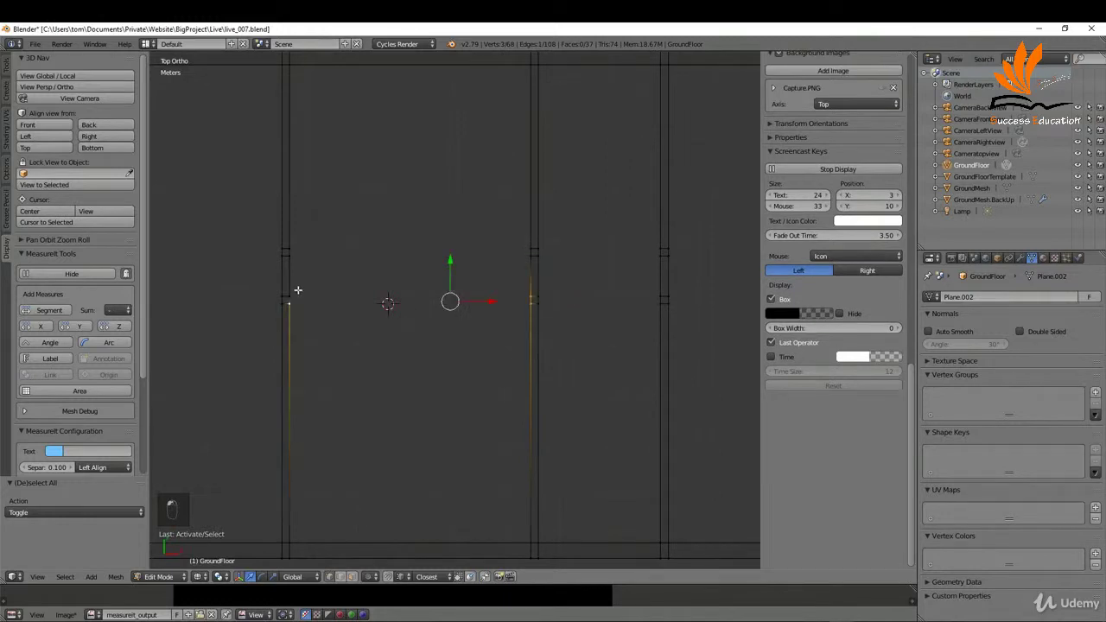
key("f")
key("a")
scroll(348, 289, "down", 1)
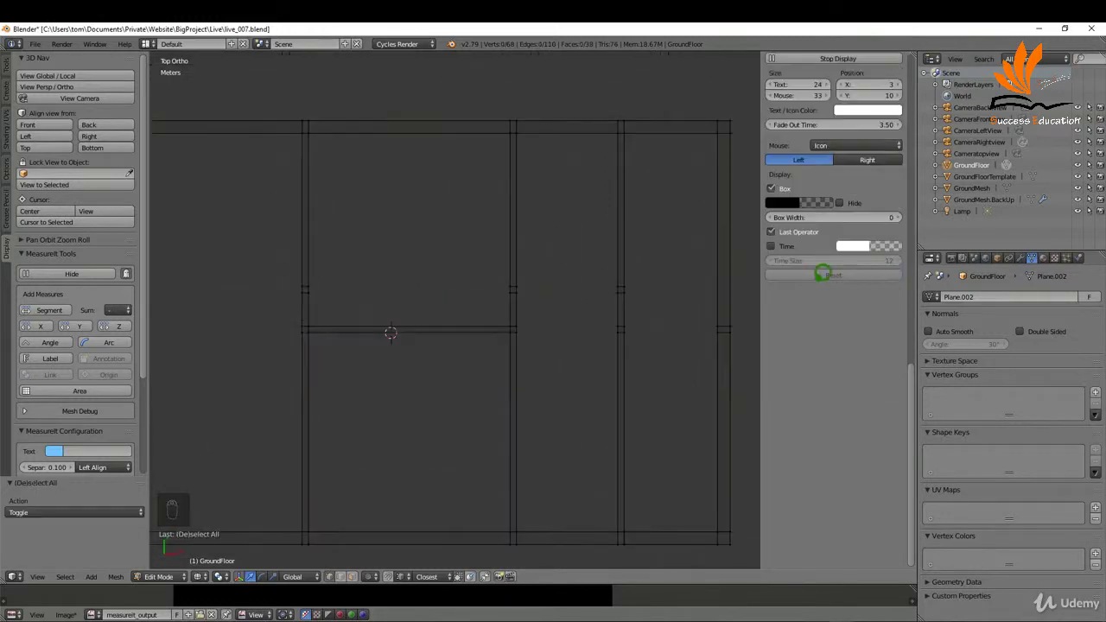
- Add a MeasureIt segment on the middle interior wall between its upper cross section and the new cross-wall's top edge
scroll(516, 310, "up", 3)
right_click(498, 282)
right_click(501, 332, "shift")
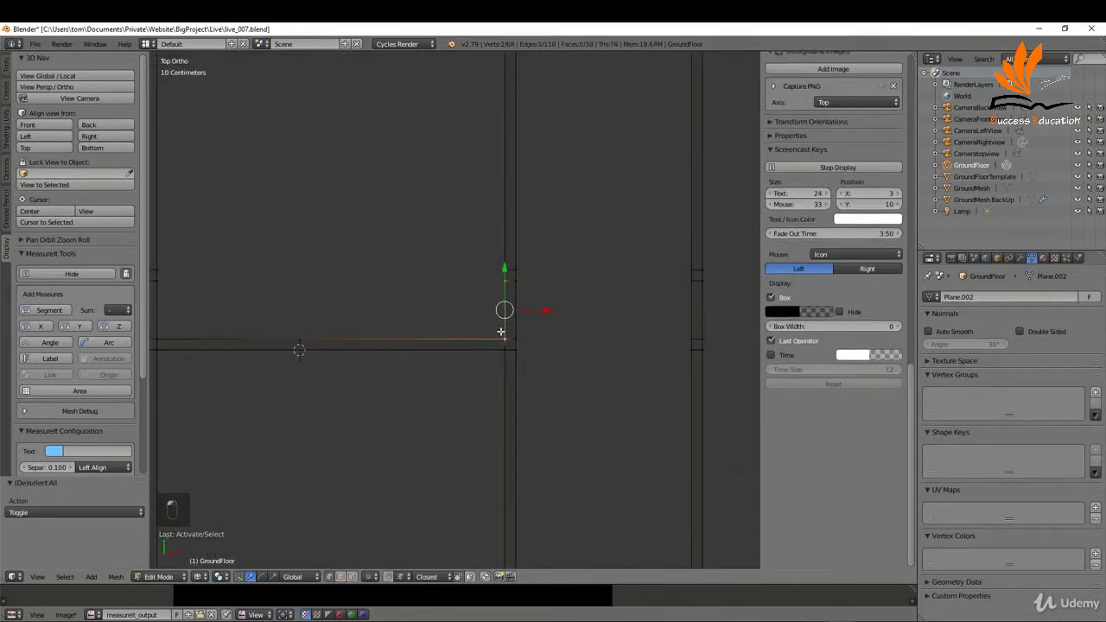
left_click(49, 310)
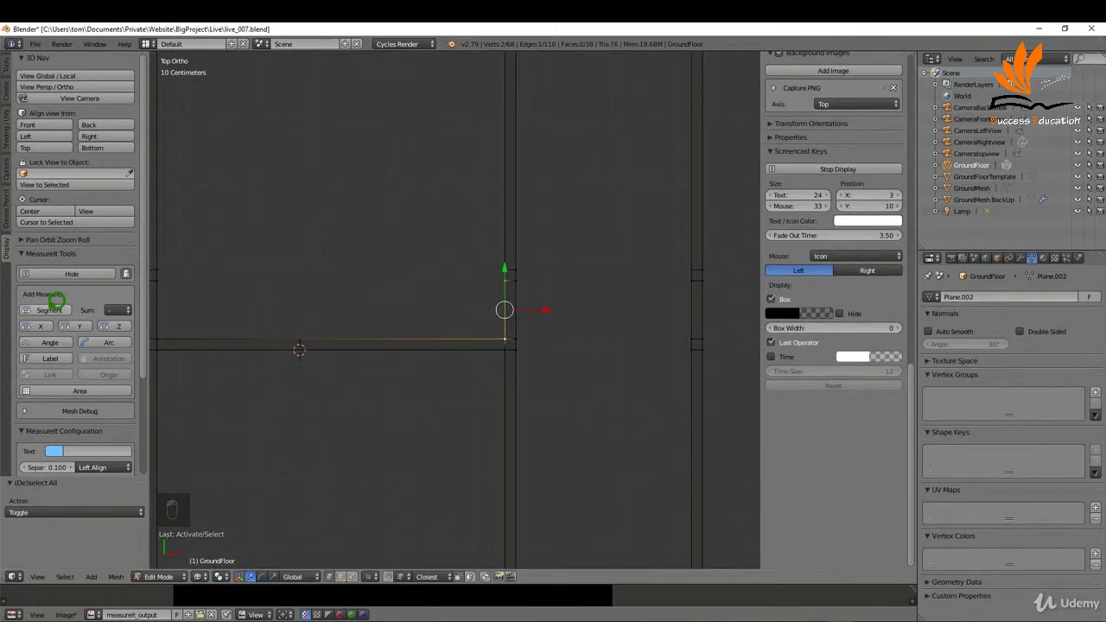
scroll(446, 283, "down", 4)
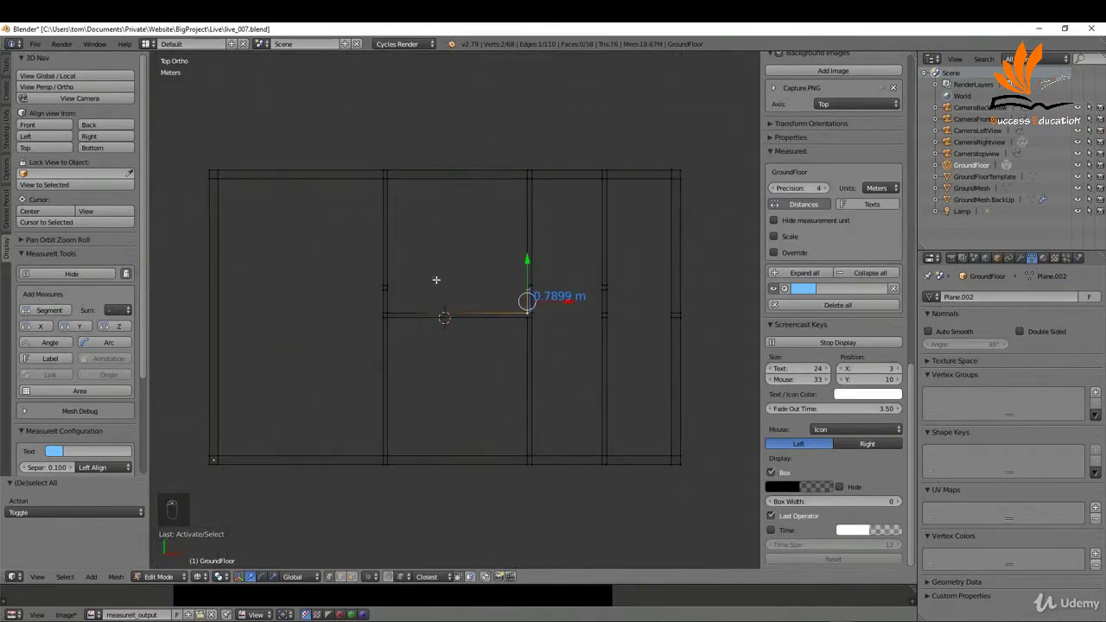
- Select the upper cross sections of all three interior walls and move them about 41.5 cm along Y
key("a")
key("b")
left_click_drag(338, 267, 630, 296)
left_click_drag(506, 252, 506, 240)
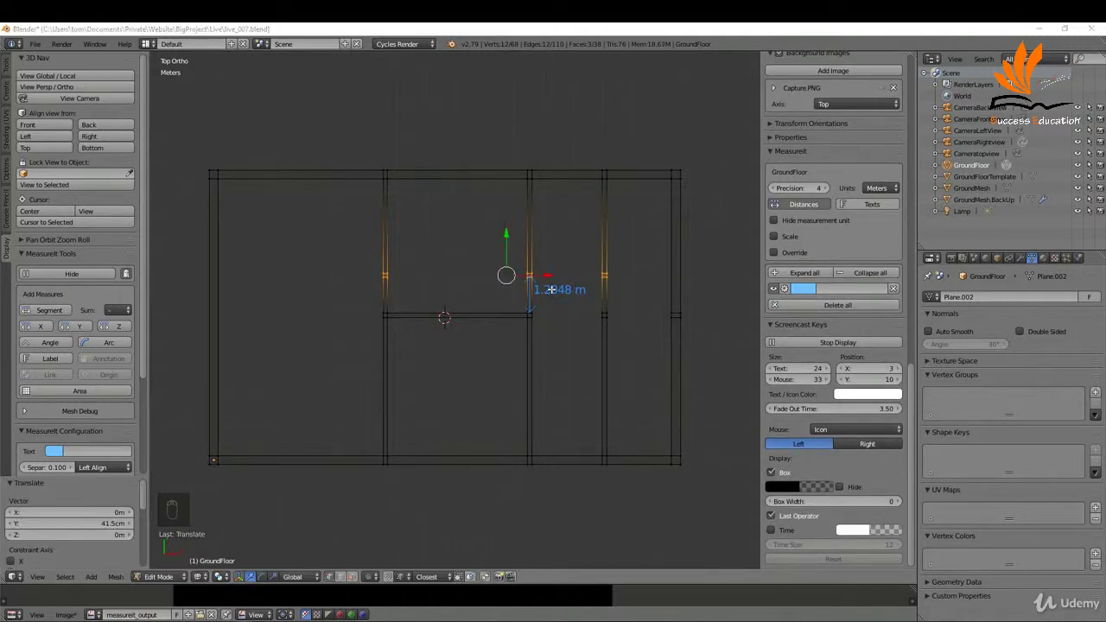
- Fine-tune the three upper cross sections along Y until their gap to the lower cross-wall is about 1.2 m
scroll(548, 289, "up", 8)
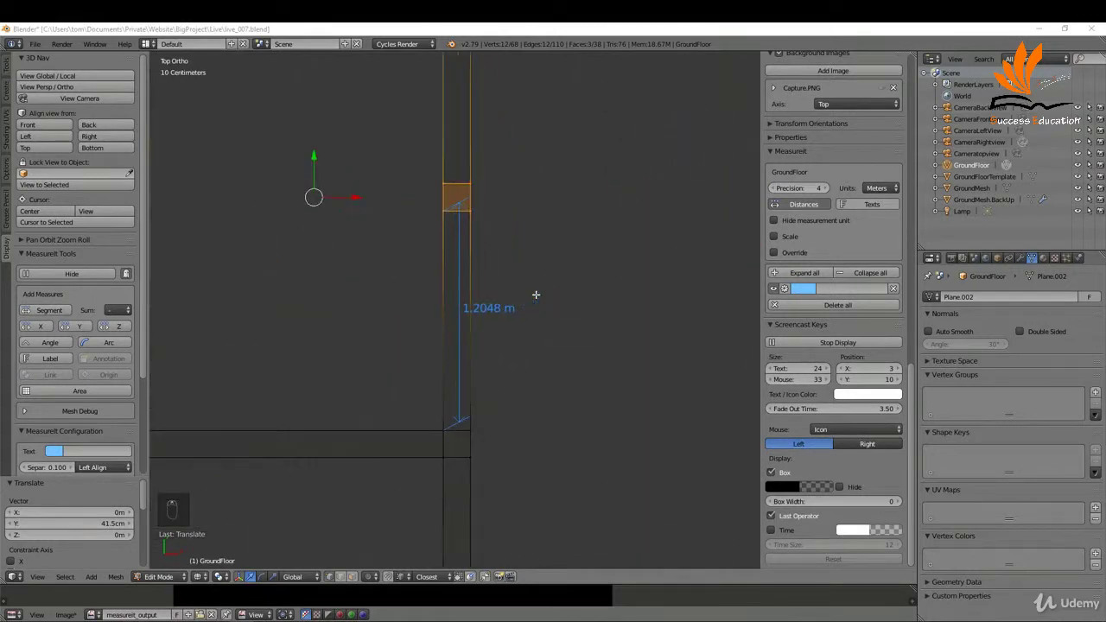
left_click(535, 294)
key("g")
key("y")
left_click(535, 295)
scroll(555, 285, "down", 10)
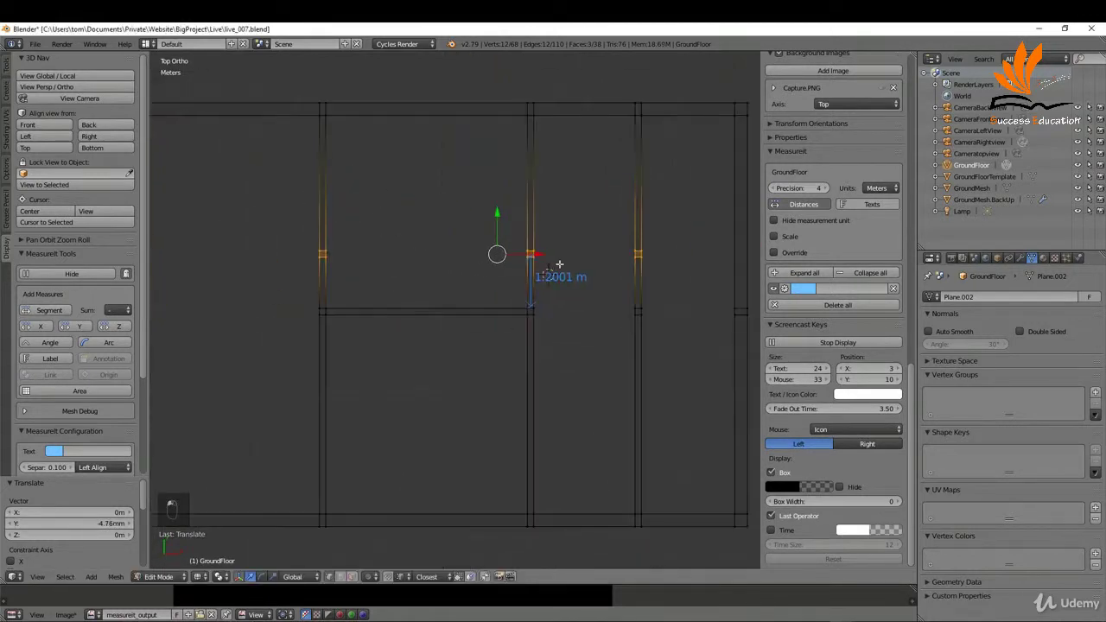
- Fill a second cross-wall face between the upper cross sections of the left and middle interior walls
right_click(394, 257)
scroll(399, 259, "up", 4)
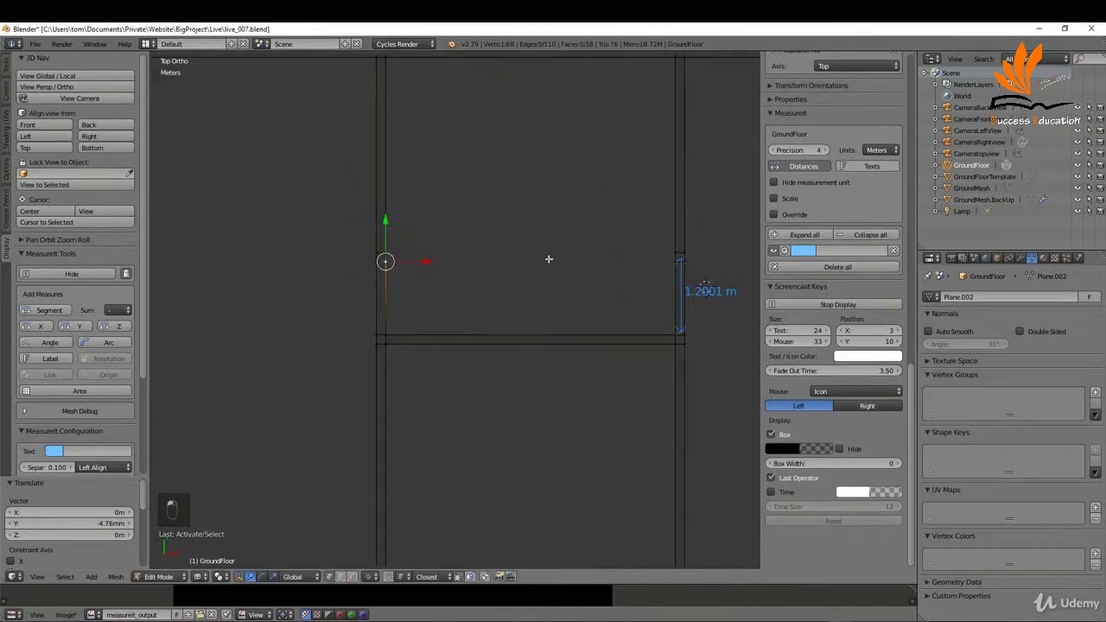
left_click(676, 261, "shift")
left_click(676, 252, "shift")
left_click(386, 252, "shift")
key("f")
scroll(404, 266, "down", 2)
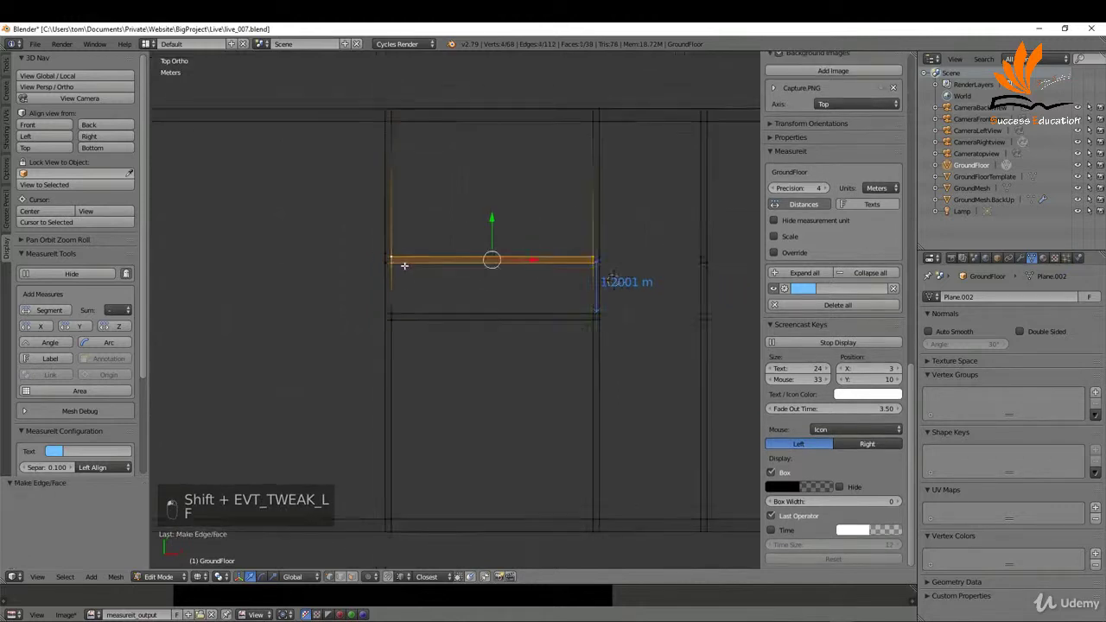
- Fill the lower cross-wall face between the right interior wall and the right outer wall, and delete the gap measurement
scroll(403, 265, "down", 3)
scroll(609, 296, "up", 4)
right_click(553, 290)
right_click(656, 300, "shift")
right_click(644, 301, "shift")
right_click(554, 296, "shift")
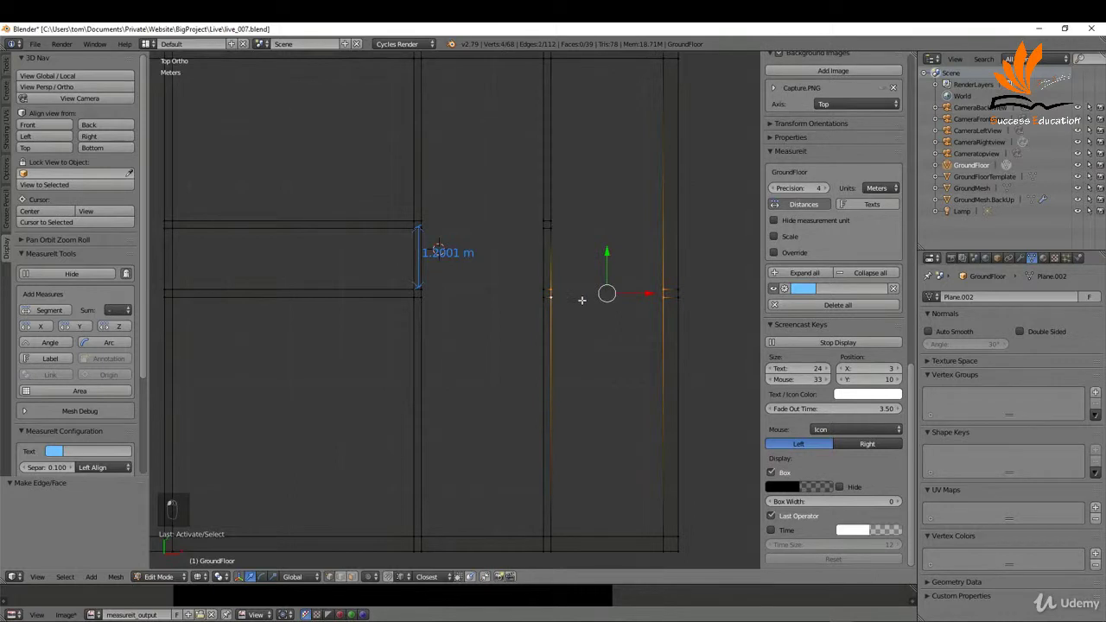
key("f")
scroll(582, 300, "down", 2)
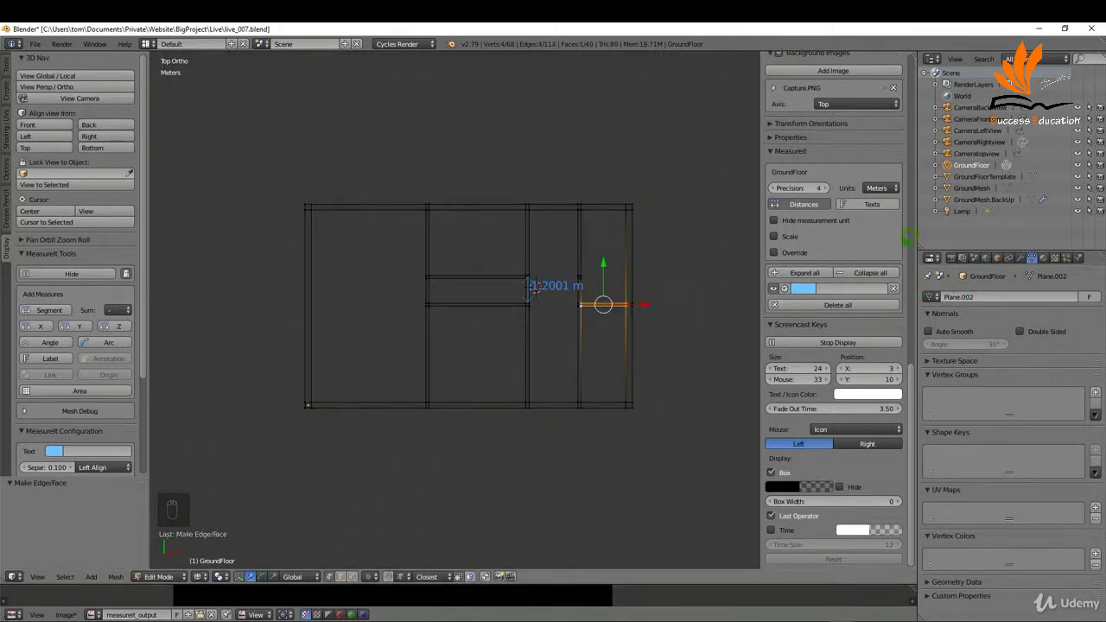
left_click(893, 286)
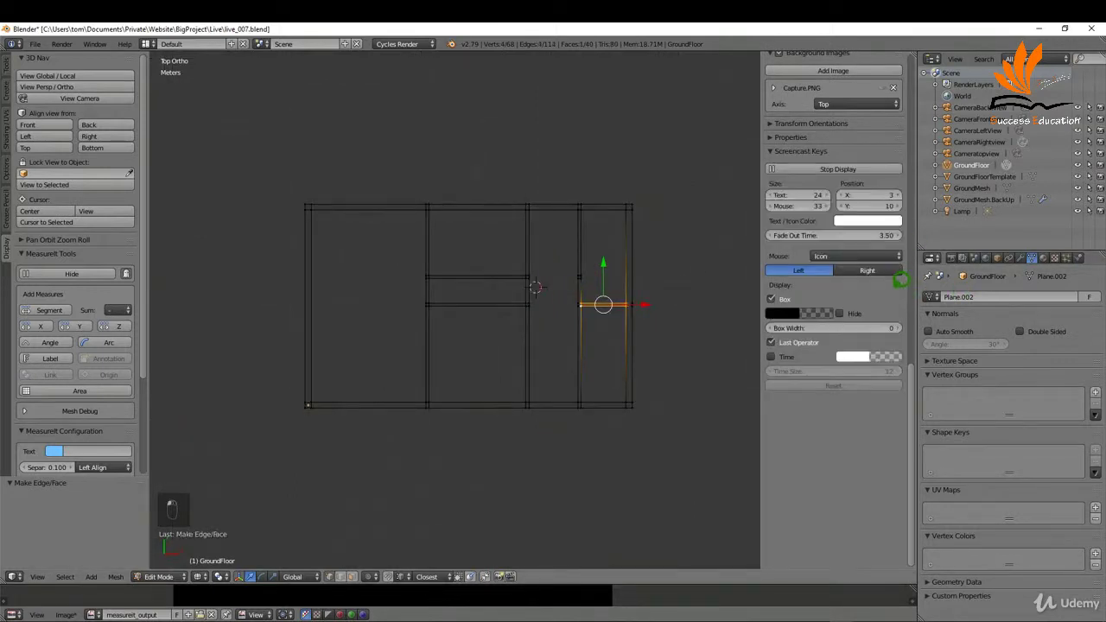
- Dissolve the four vertices of the unused upper cross section on the right interior wall
scroll(595, 270, "up", 5)
key("a")
key("b")
left_click_drag(531, 254, 579, 291)
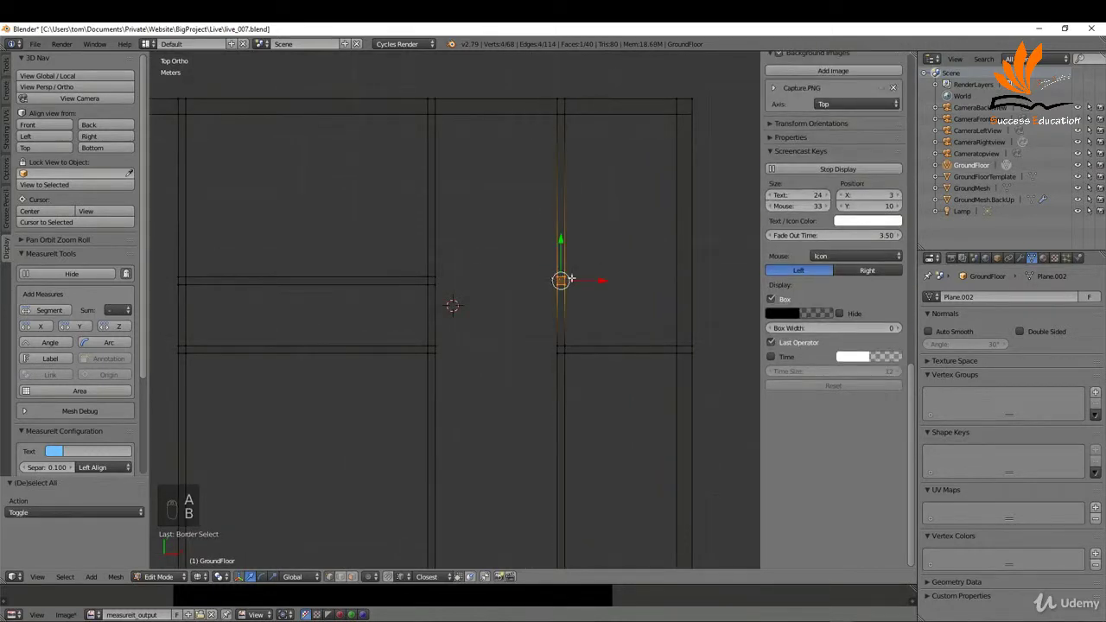
key("Delete")
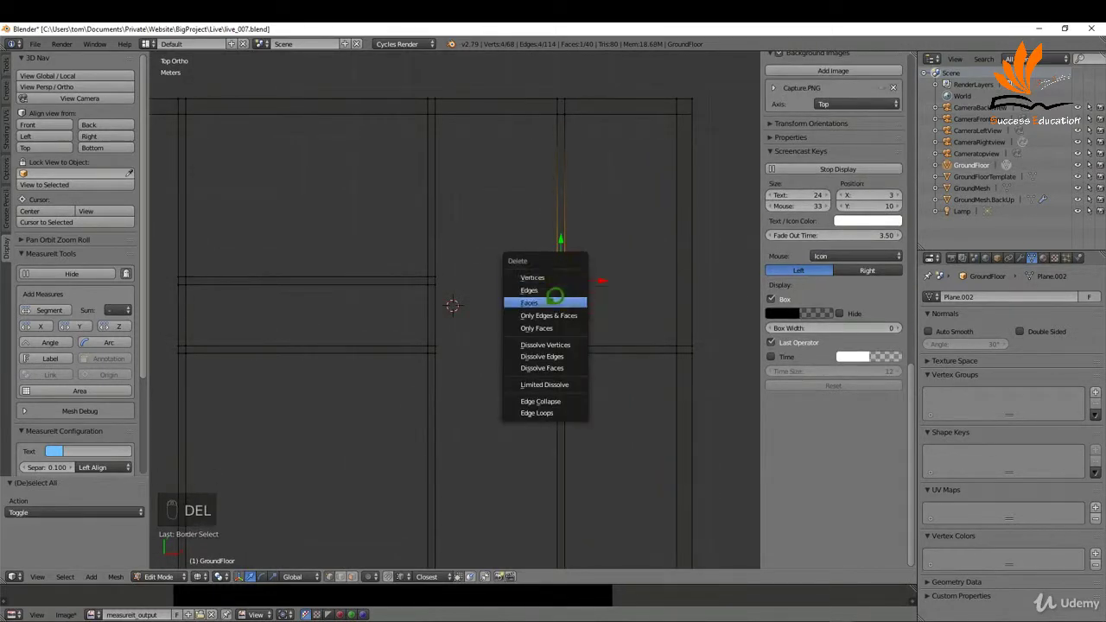
left_click(552, 345)
scroll(619, 259, "down", 3)
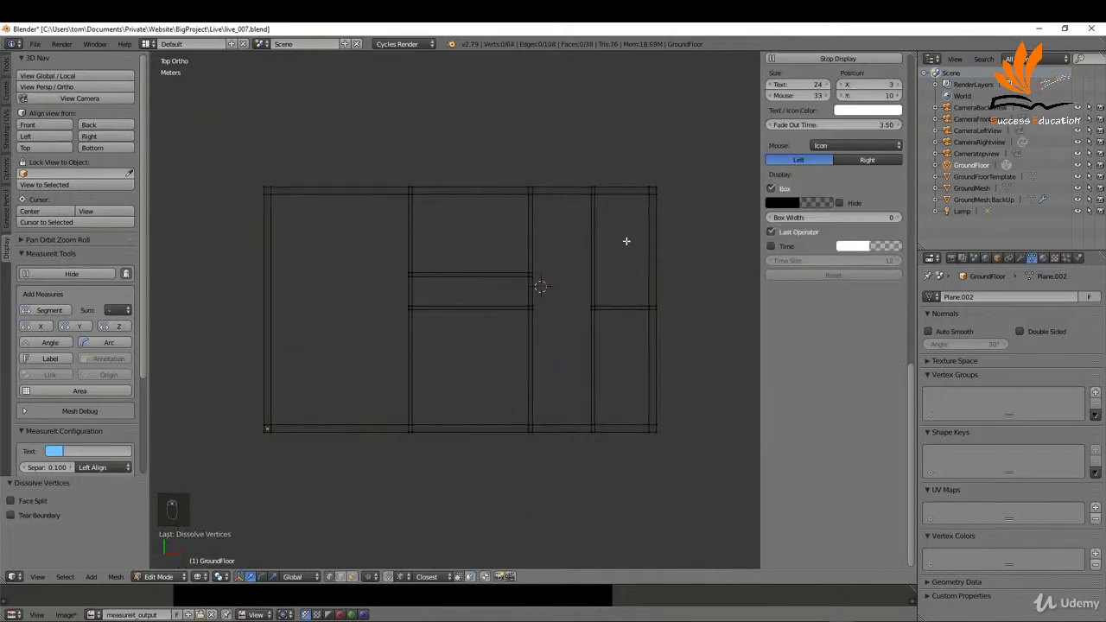